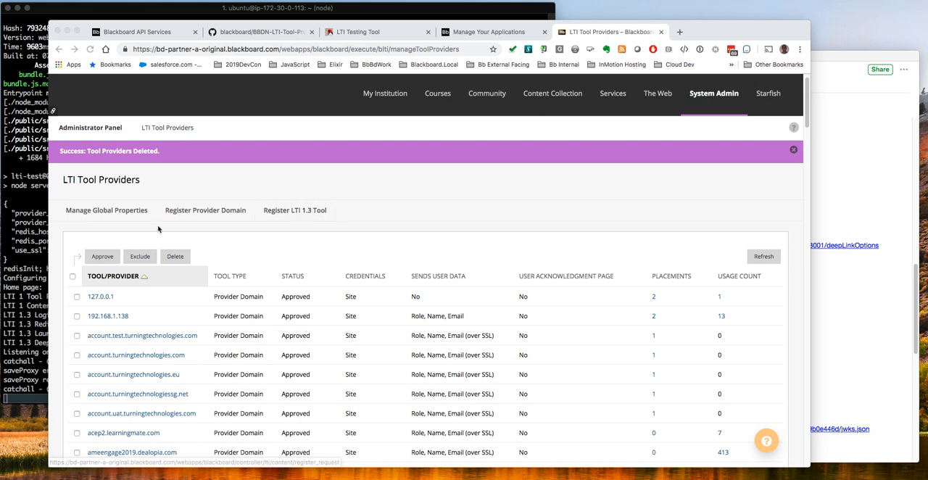
# Review the tool server's terminal output, the BBDN-LTI-Tool-Provider-Node repository on GitHub and the LTI Testing Tool home page
pyautogui.click(24, 219)
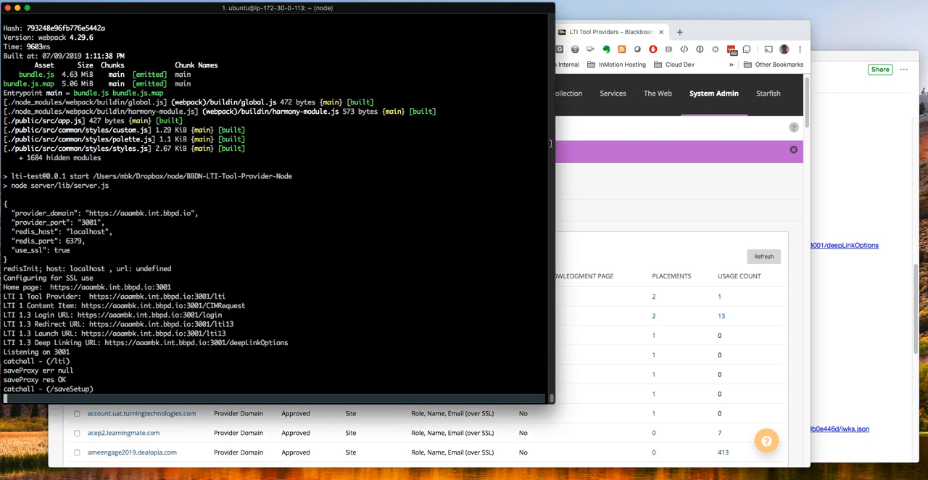
pyautogui.click(718, 32)
pyautogui.click(272, 31)
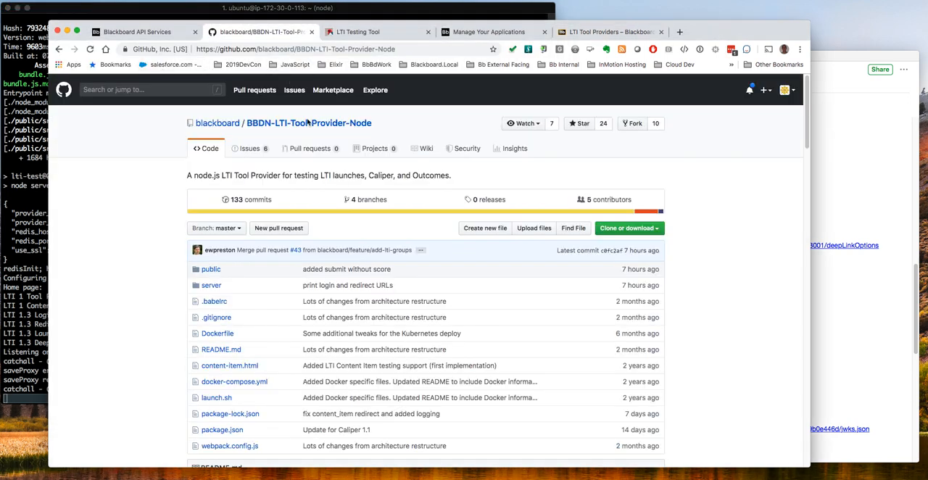
pyautogui.click(363, 33)
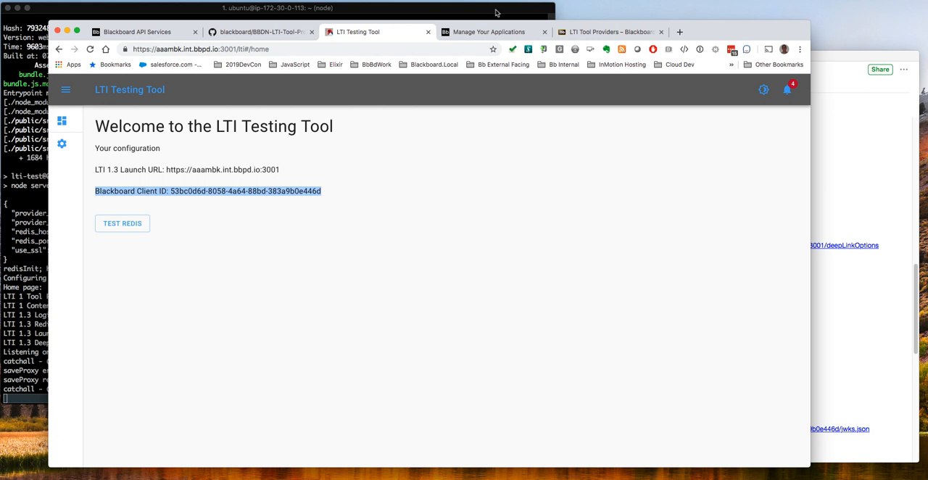
# Copy the application ID of the AAAAMBKLTI13 application from the developer portal's application list
pyautogui.click(488, 34)
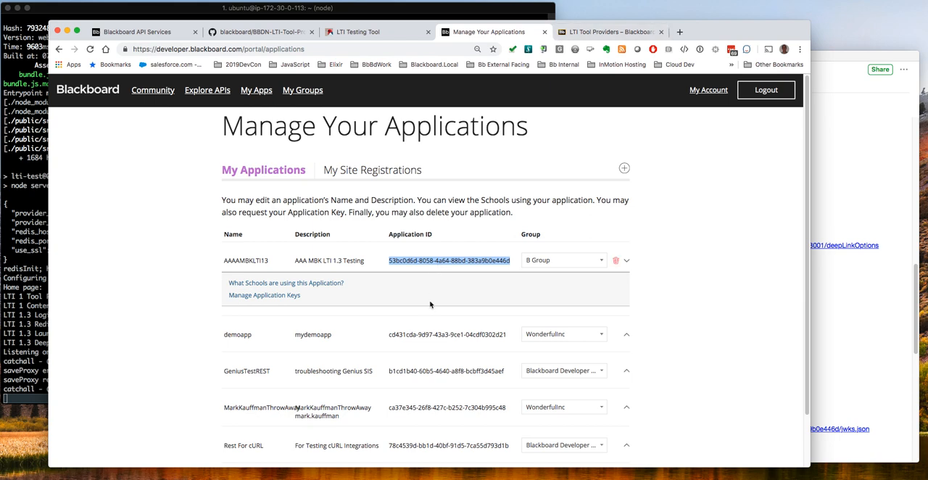
pyautogui.rightClick(451, 258)
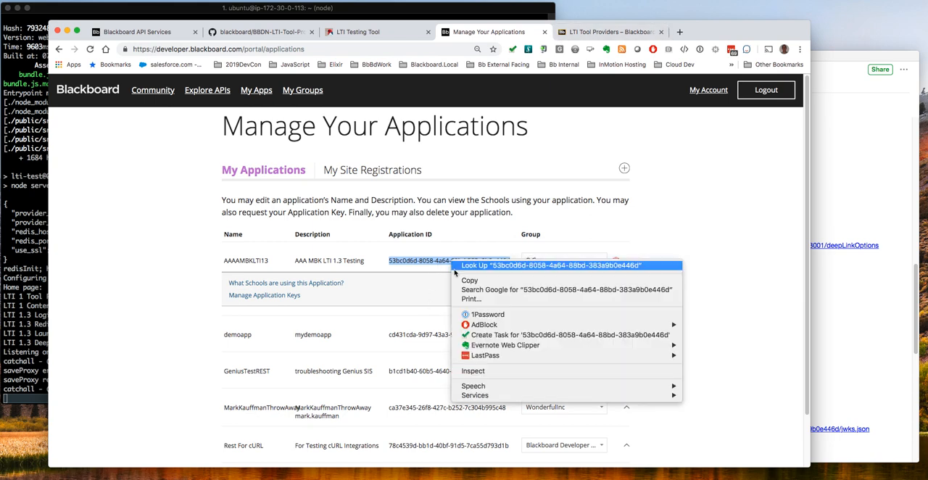
pyautogui.click(474, 281)
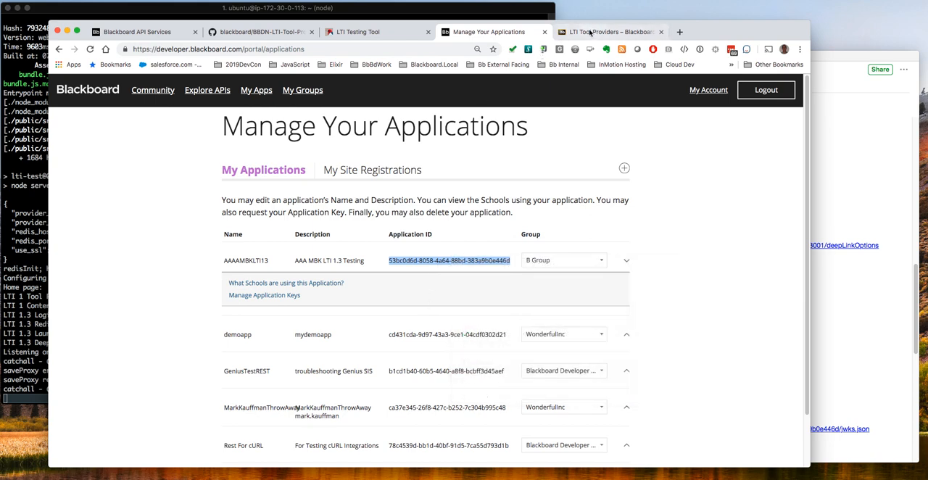
# Register a new LTI 1.3 tool in Blackboard with the copied client ID and accept it with the status Approved
pyautogui.click(590, 32)
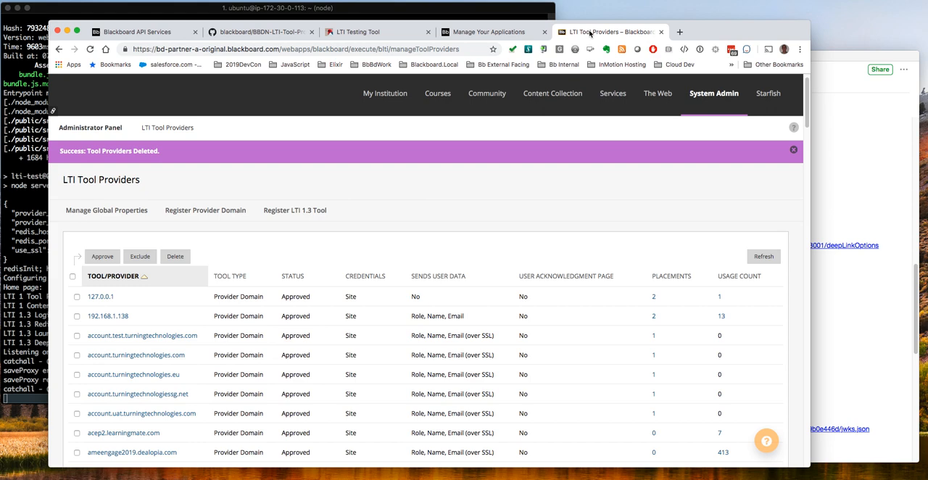
pyautogui.click(304, 212)
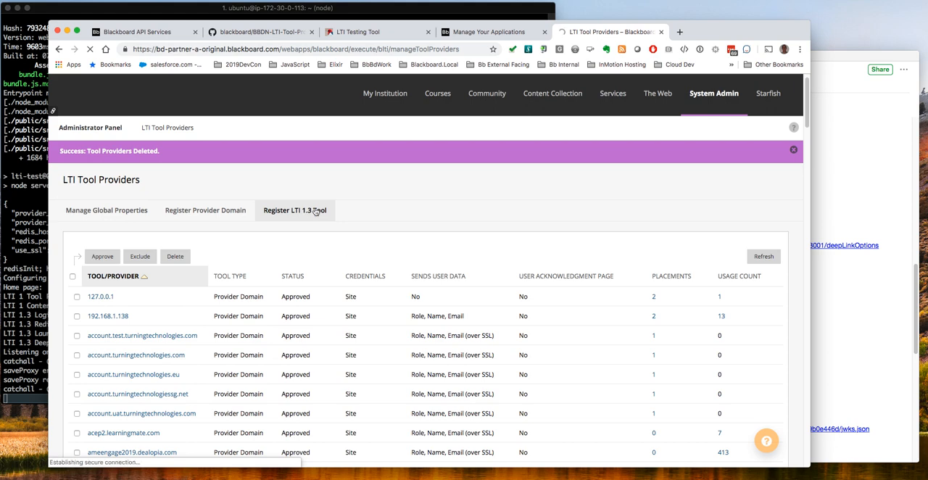
pyautogui.click(330, 210)
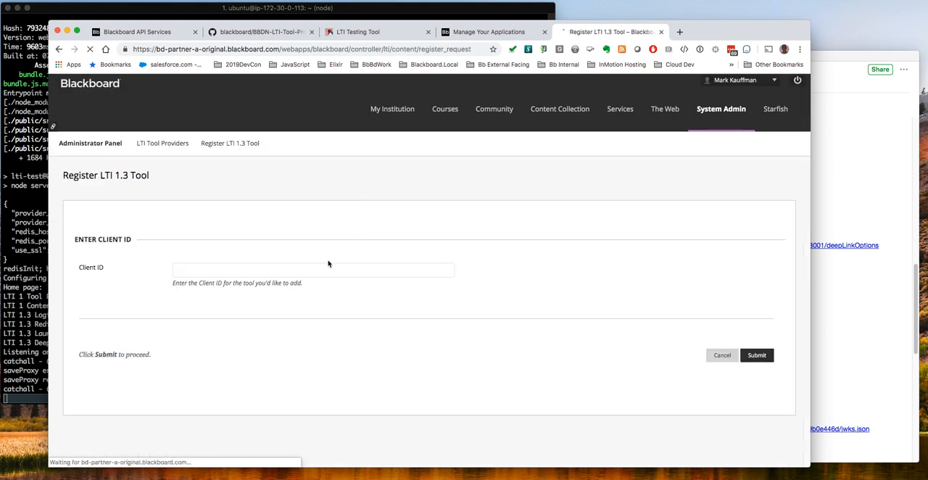
pyautogui.click(245, 268)
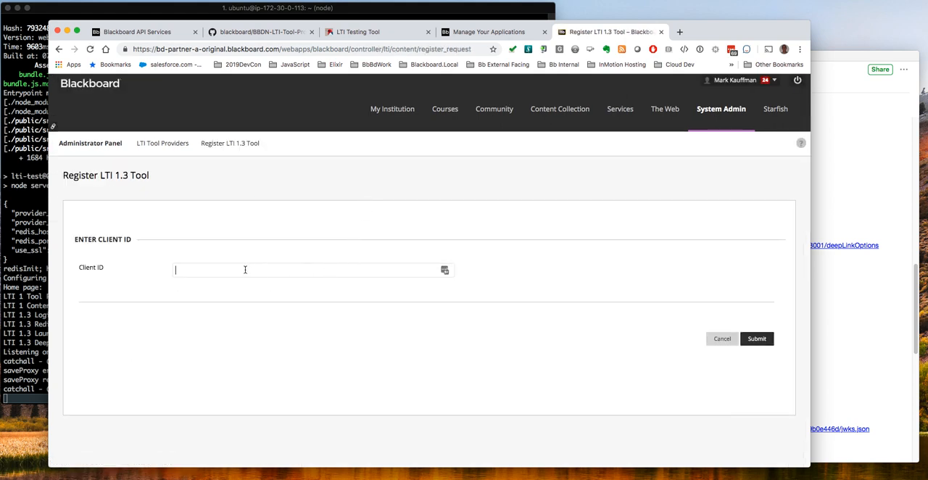
pyautogui.press('super+v')
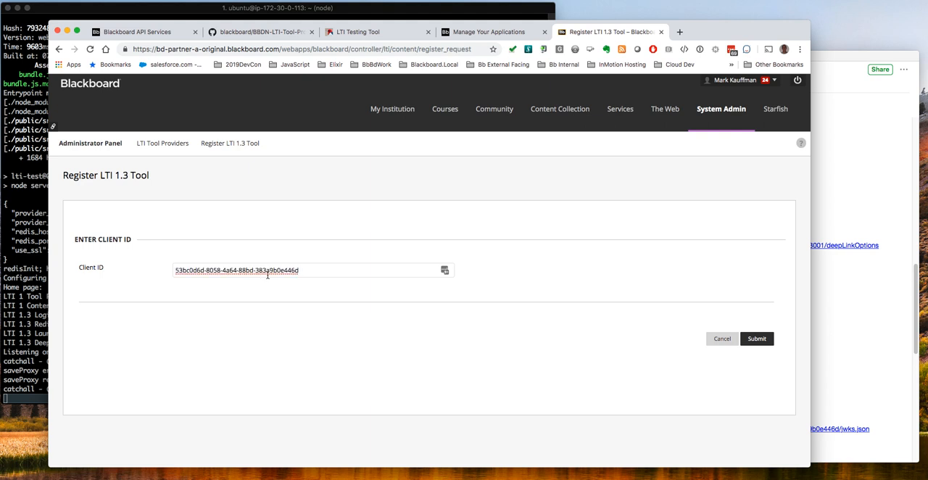
pyautogui.click(756, 342)
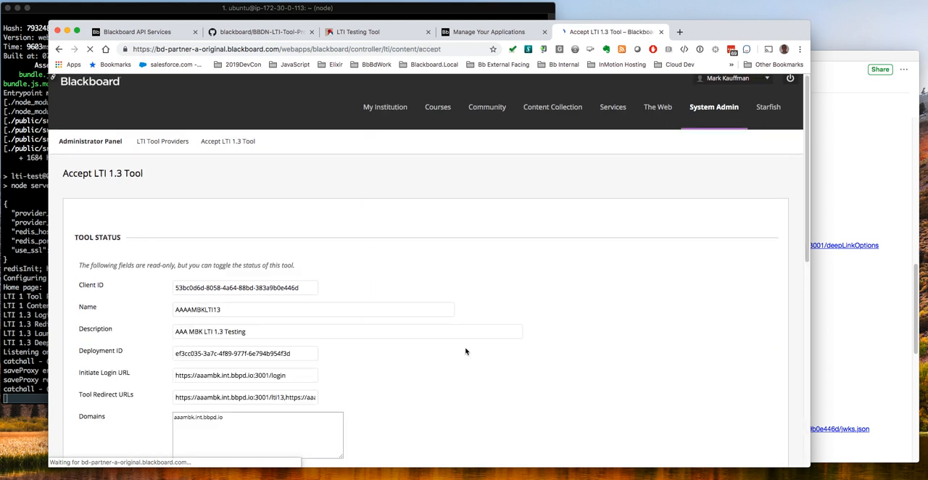
pyautogui.scroll(-2, 465, 351)
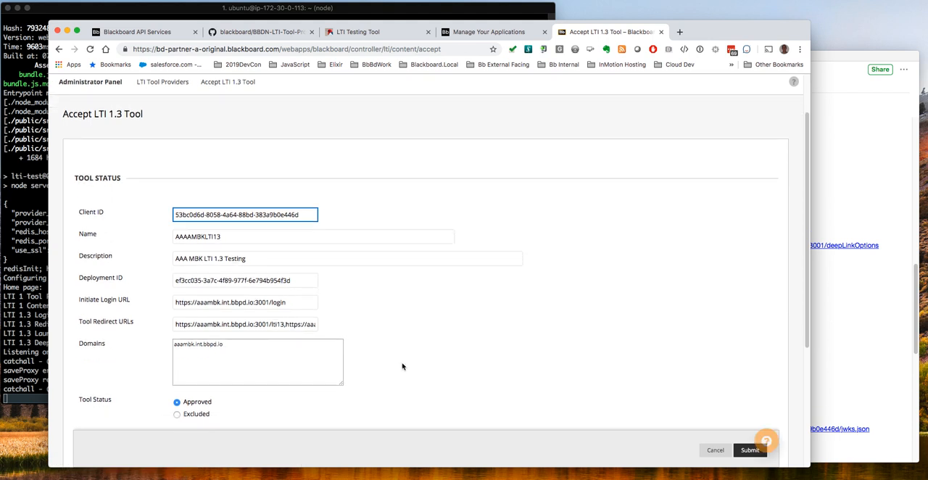
pyautogui.click(749, 450)
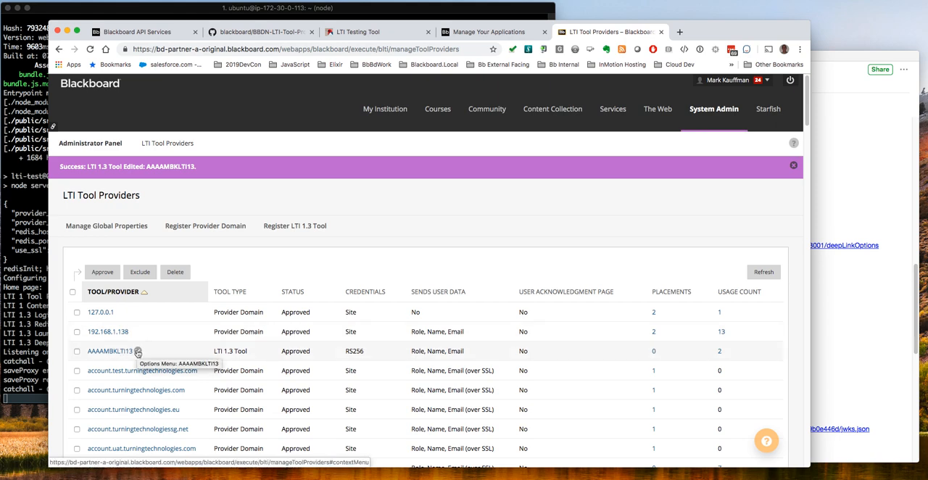
# Start a new placement for the AAAAMBKLTI13 tool and label it aaambkint-deep-linking1-3
pyautogui.click(138, 351)
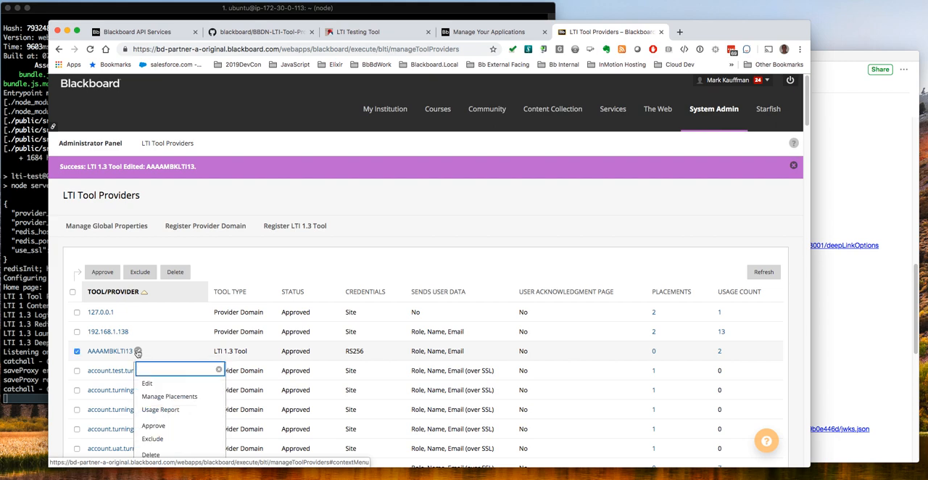
pyautogui.click(164, 396)
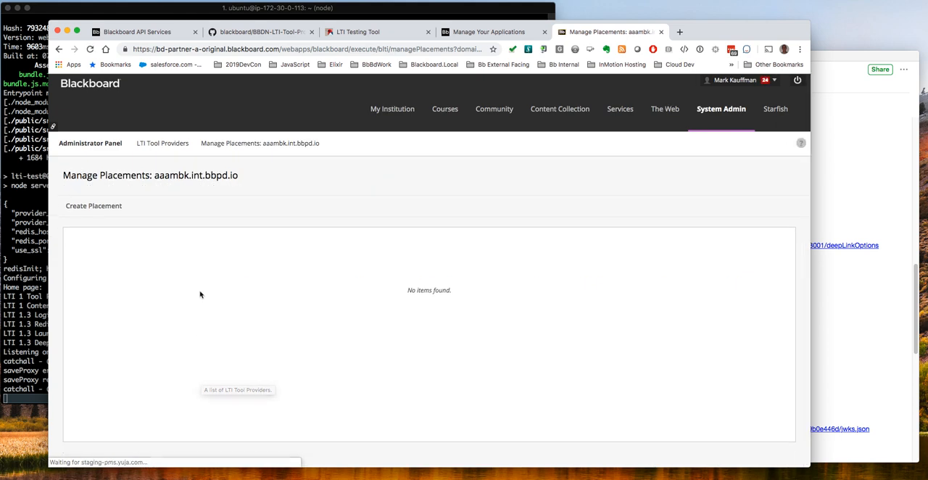
pyautogui.click(94, 205)
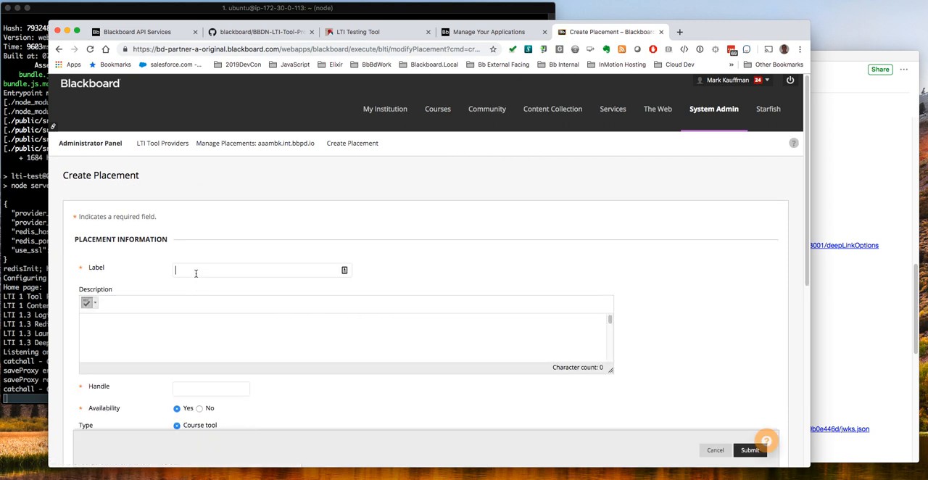
pyautogui.write('aaambkint-deep-linking')
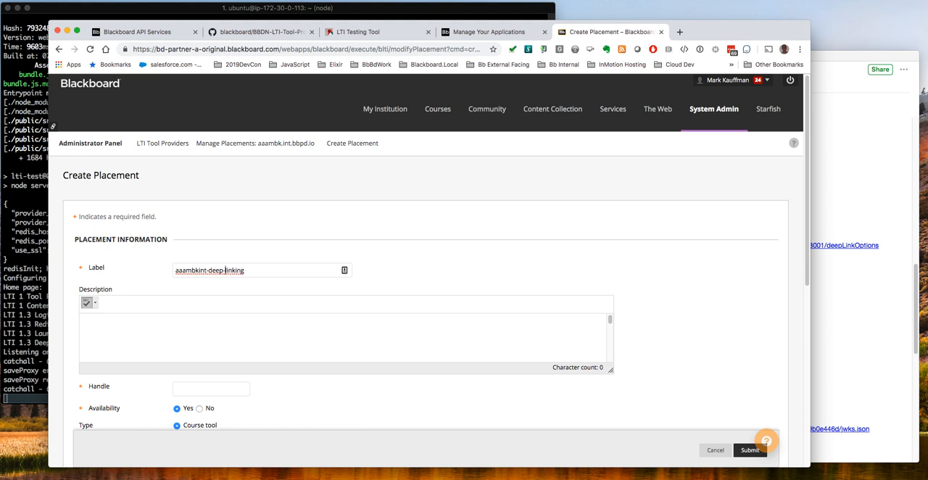
pyautogui.press('Right')
pyautogui.press('Right')
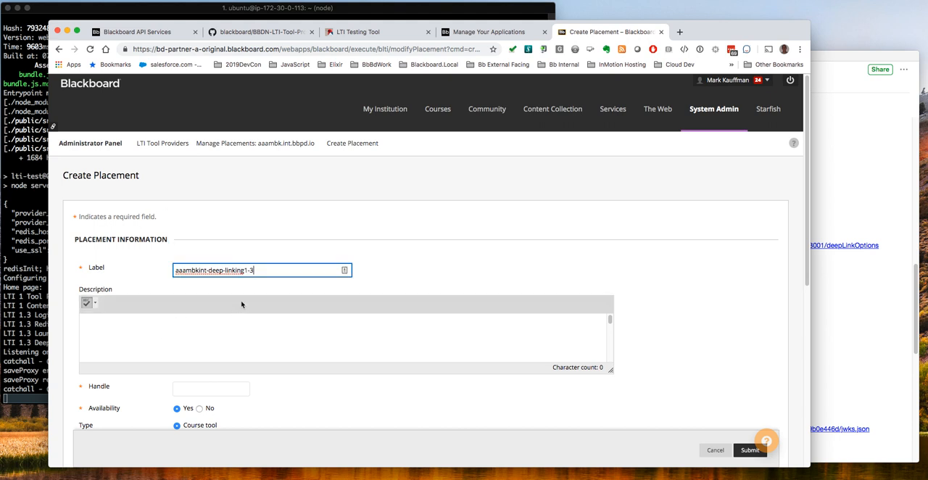
# Enter "LTI 1.3 Deep Linking" as the placement's description
pyautogui.click(165, 338)
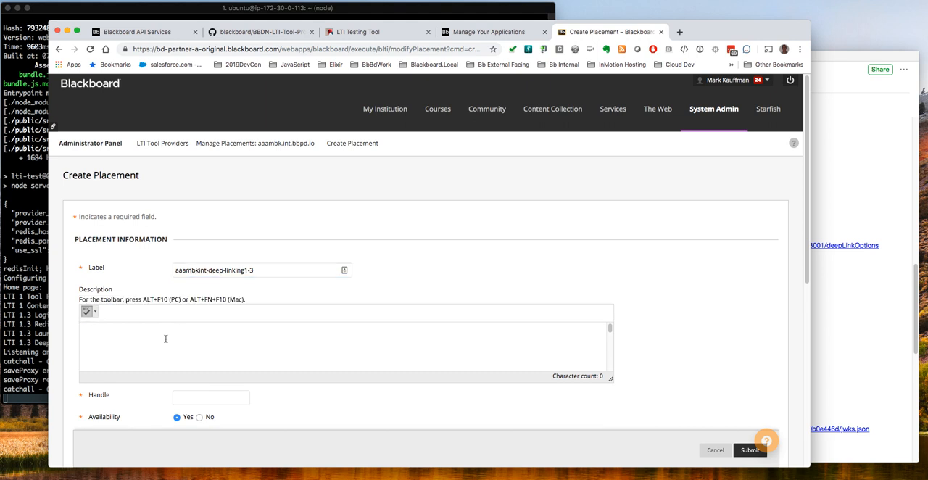
pyautogui.write('LTI 1.3 Deep Linking')
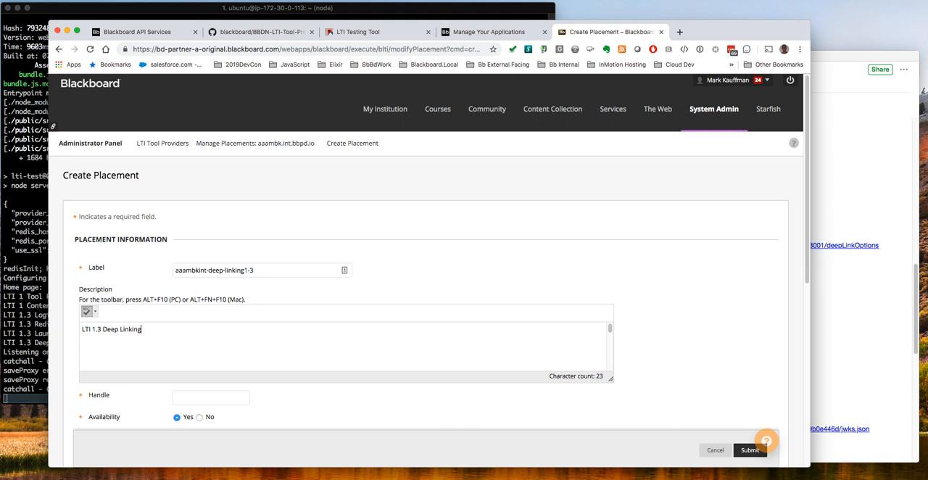
# Copy the placement's label and reuse it as the handle, aaambkint-deep-linking1-3
pyautogui.click(203, 397)
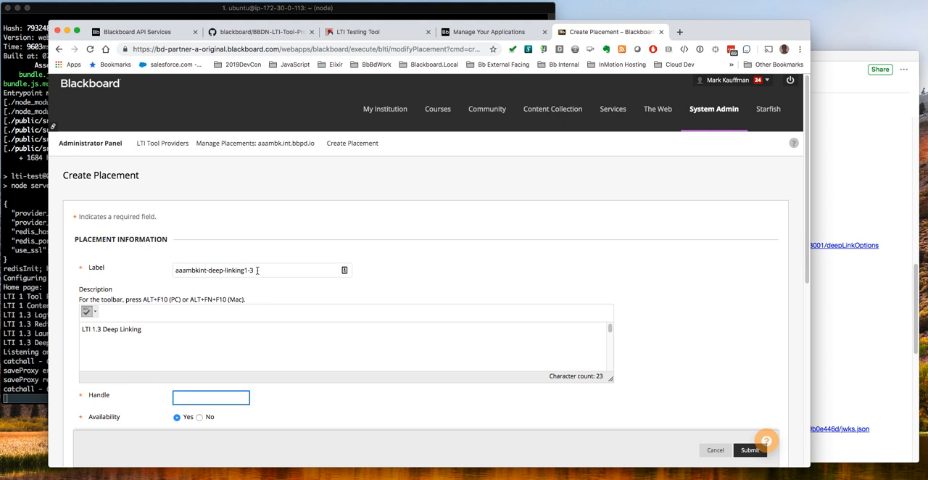
pyautogui.tripleClick(196, 269)
pyautogui.rightClick(196, 269)
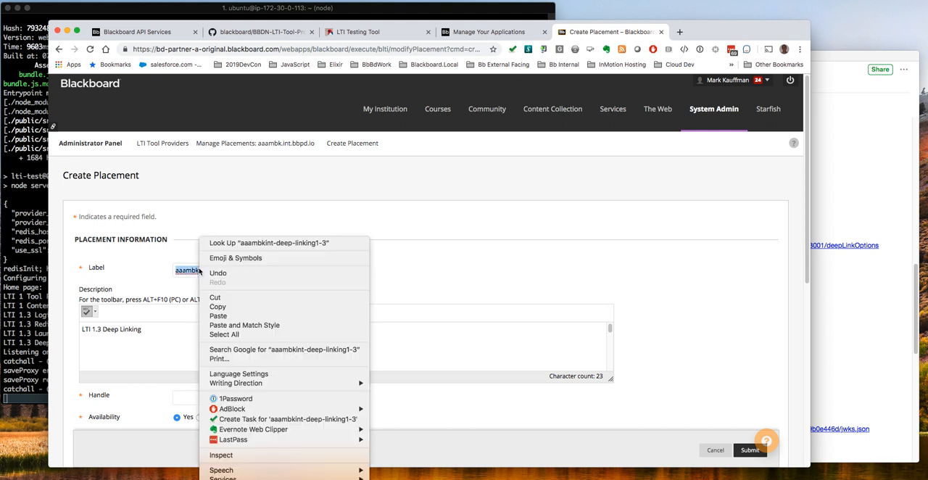
pyautogui.click(221, 306)
pyautogui.click(198, 396)
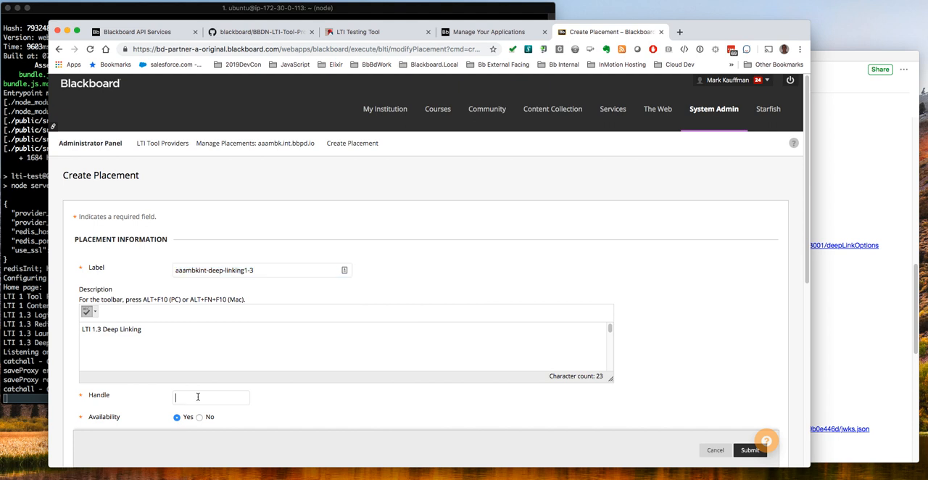
pyautogui.press('super+v')
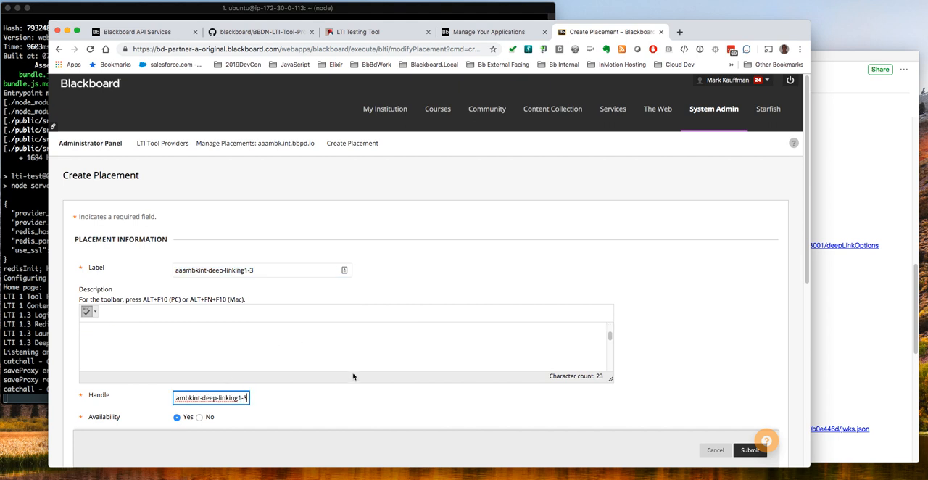
# Set the placement type to Course content tool and enable deep linking support
pyautogui.scroll(-3, 353, 376)
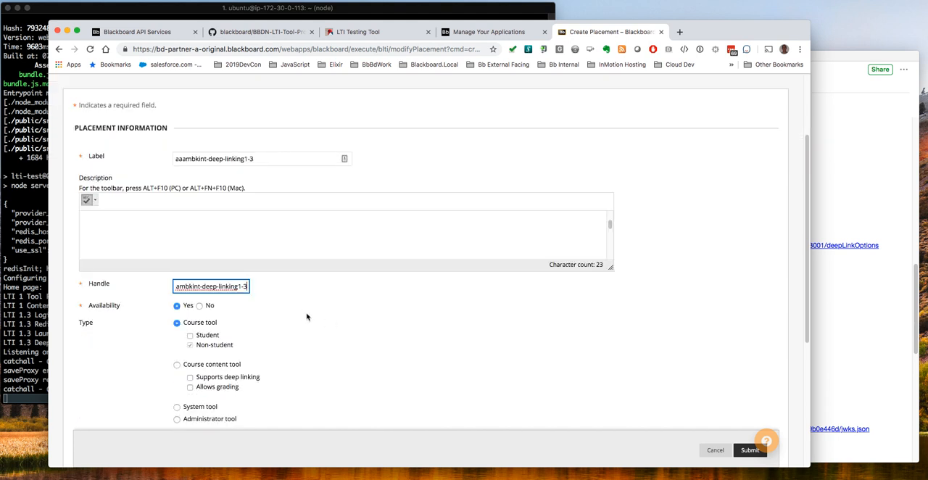
pyautogui.scroll(-1, 340, 328)
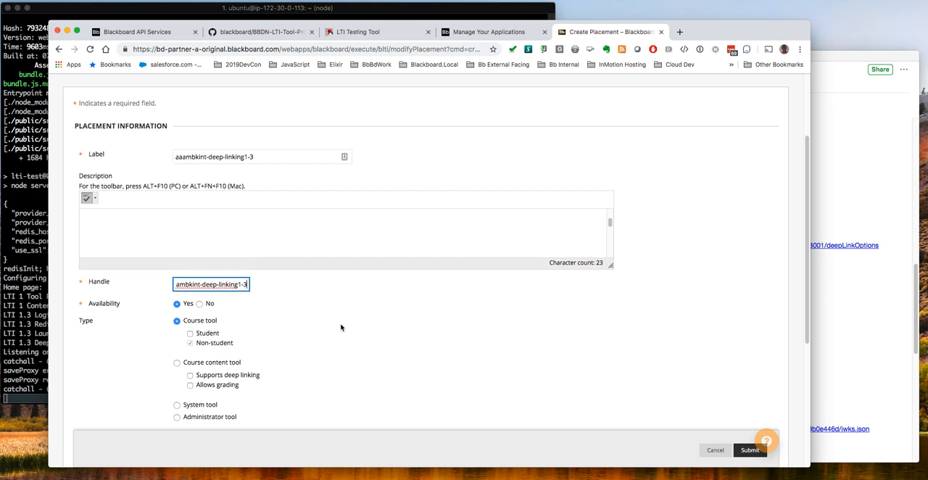
pyautogui.scroll(-1, 341, 328)
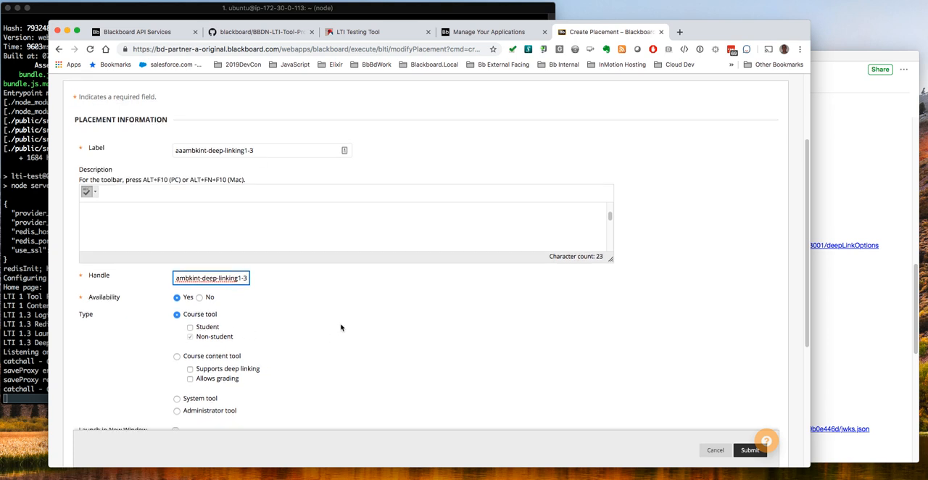
pyautogui.click(177, 354)
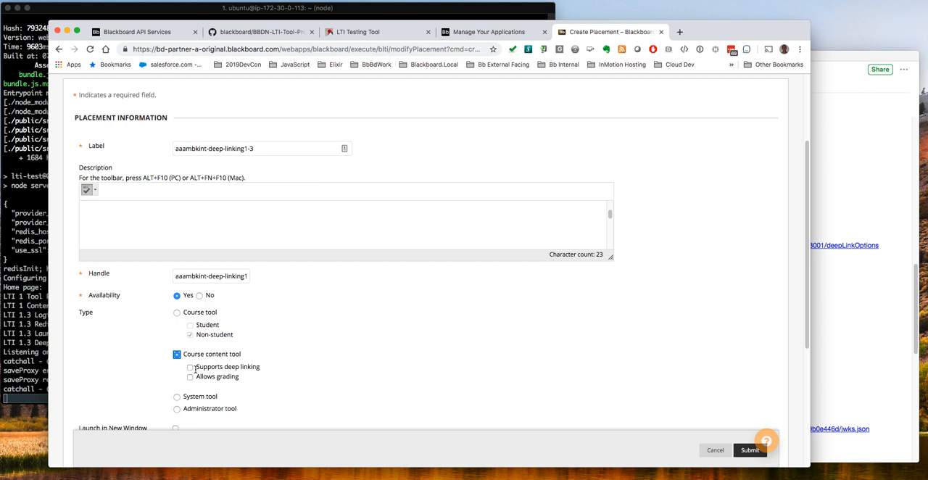
pyautogui.click(190, 368)
# Try to submit the placement with the tool provider URL left empty
pyautogui.scroll(-5, 460, 352)
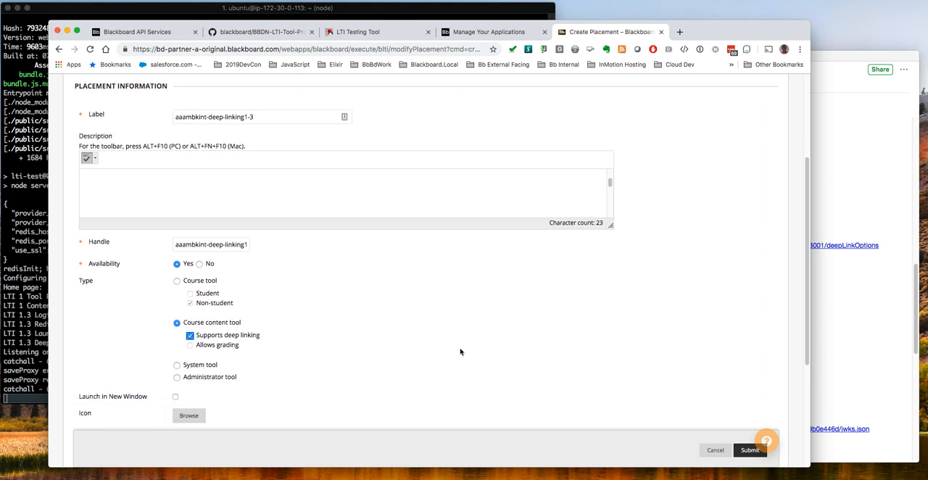
pyautogui.scroll(-2, 455, 349)
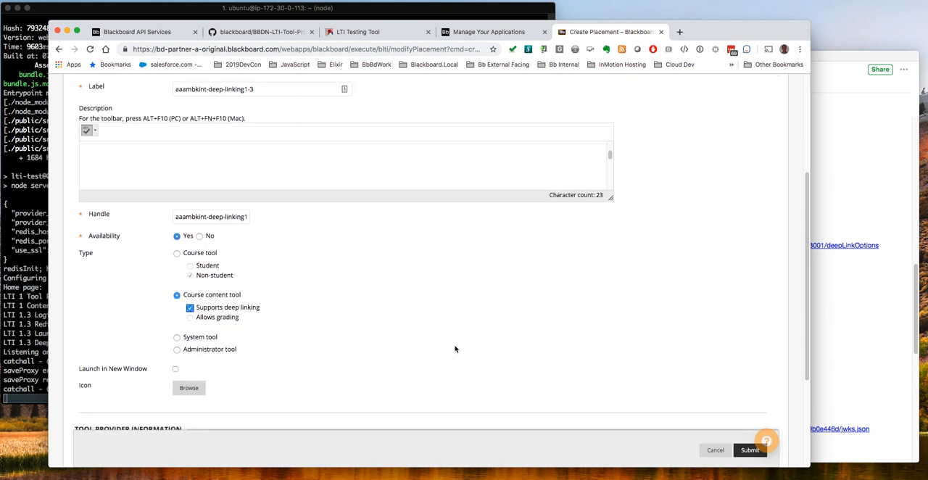
pyautogui.click(747, 452)
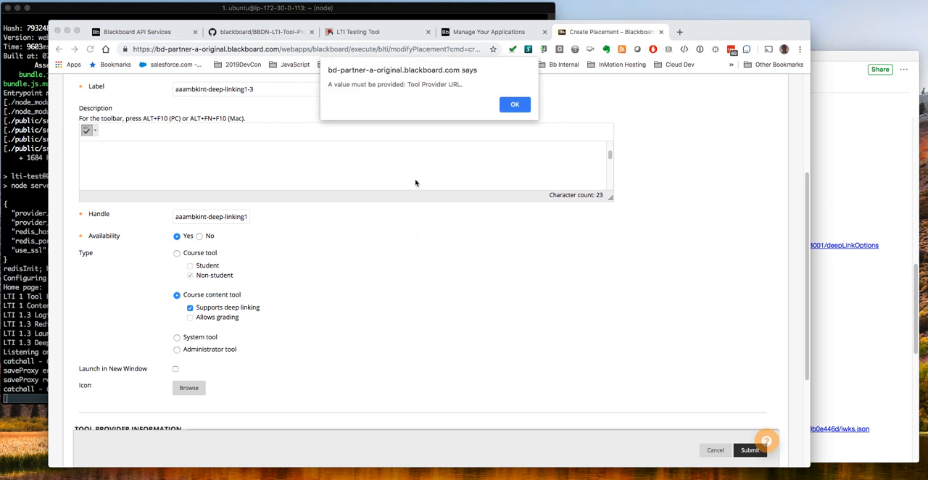
pyautogui.click(510, 108)
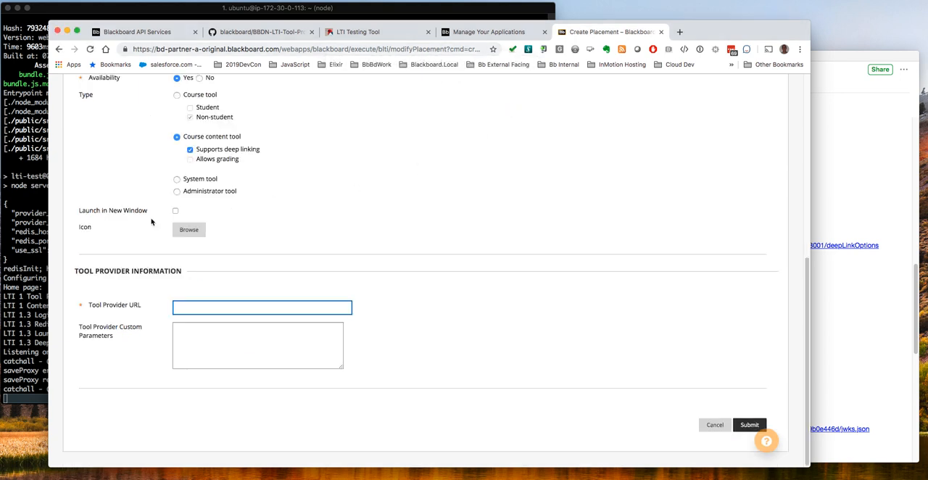
pyautogui.click(25, 254)
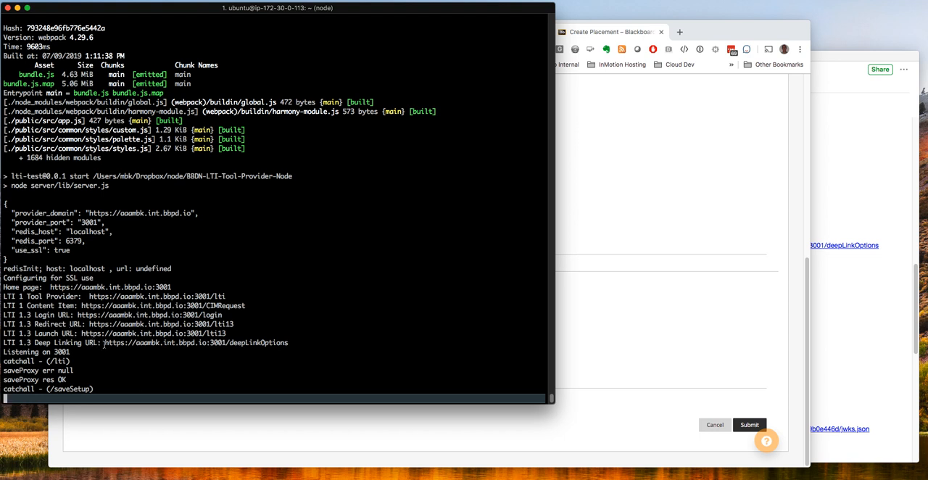
pyautogui.moveTo(104, 344); pyautogui.dragTo(289, 342)
pyautogui.rightClick(270, 344)
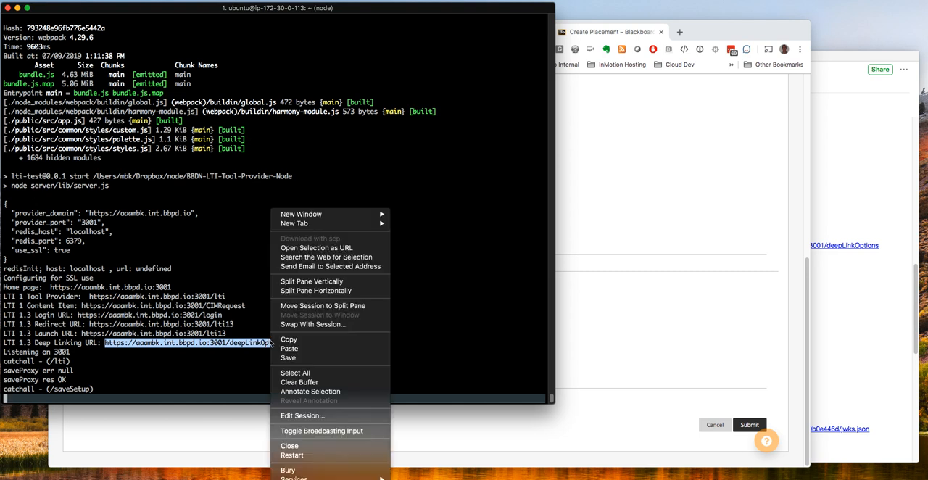
pyautogui.click(290, 339)
pyautogui.click(625, 332)
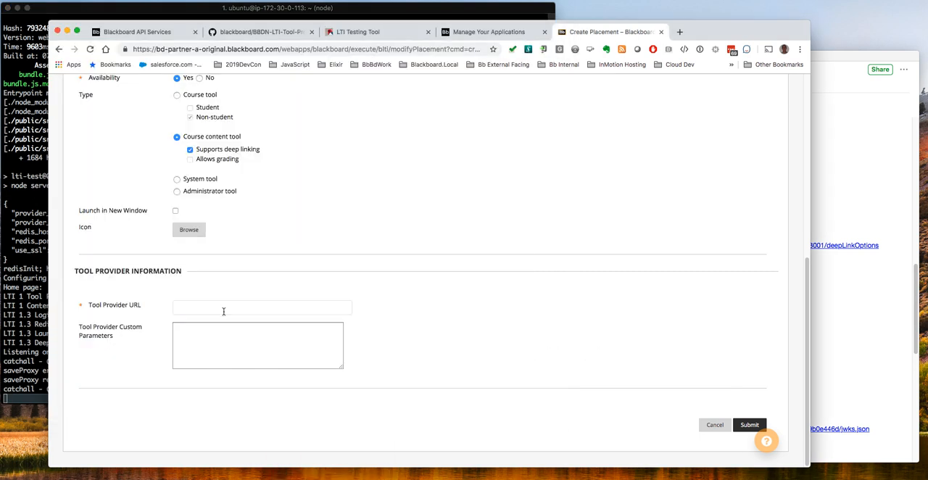
pyautogui.press('super+v')
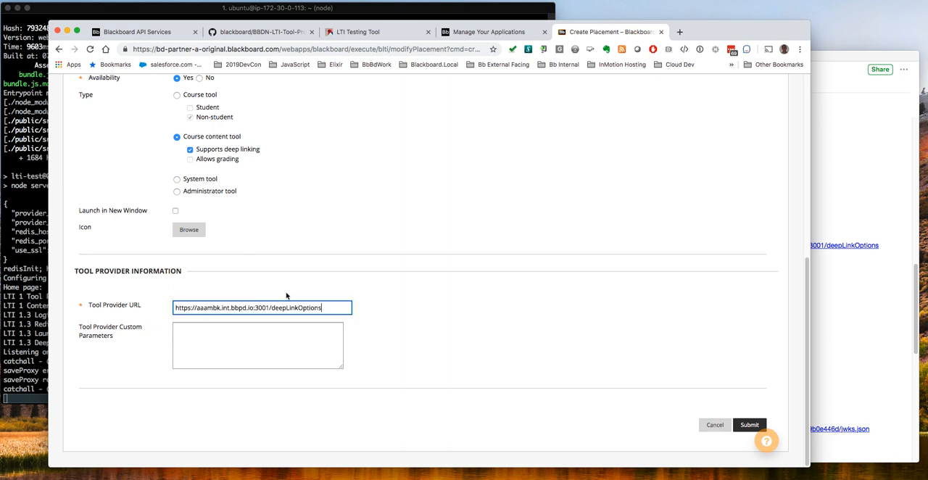
# Submit the new placement with its custom parameters left empty and locate aaambkint-deep-linking1-3 in the placement list
pyautogui.click(255, 356)
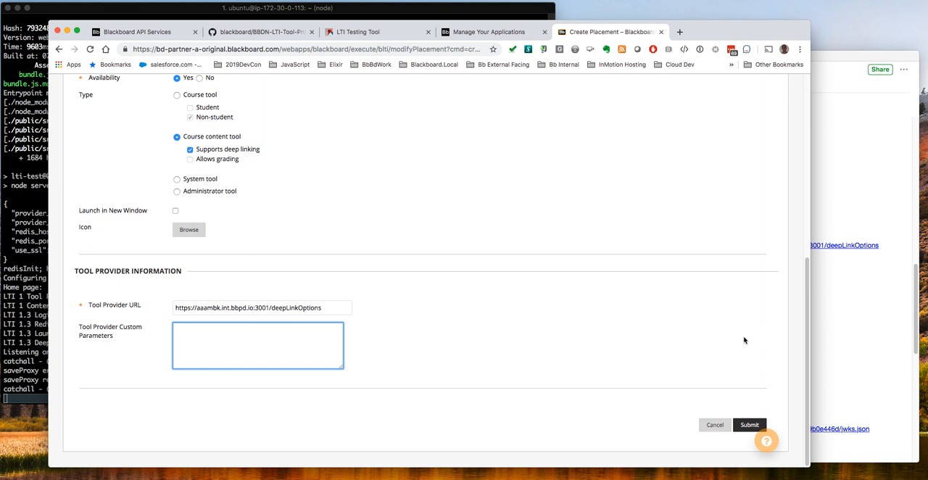
pyautogui.click(746, 424)
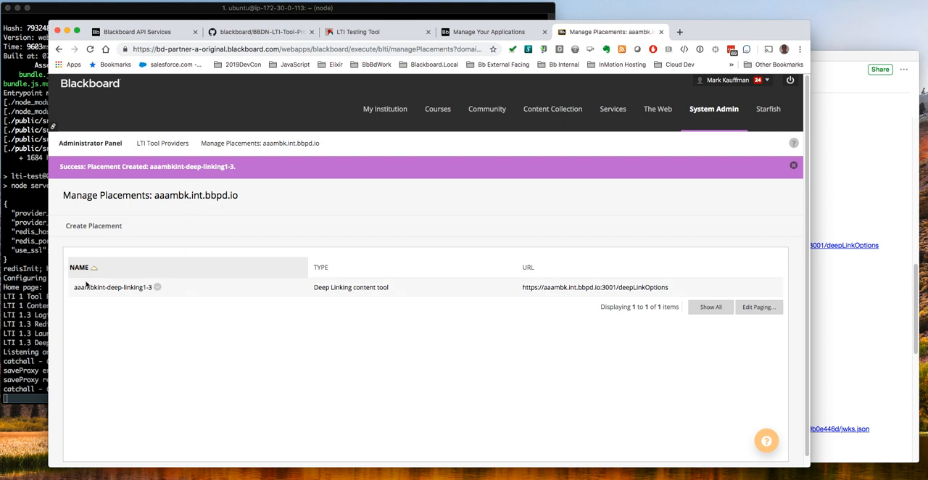
pyautogui.moveTo(71, 287); pyautogui.dragTo(153, 295)
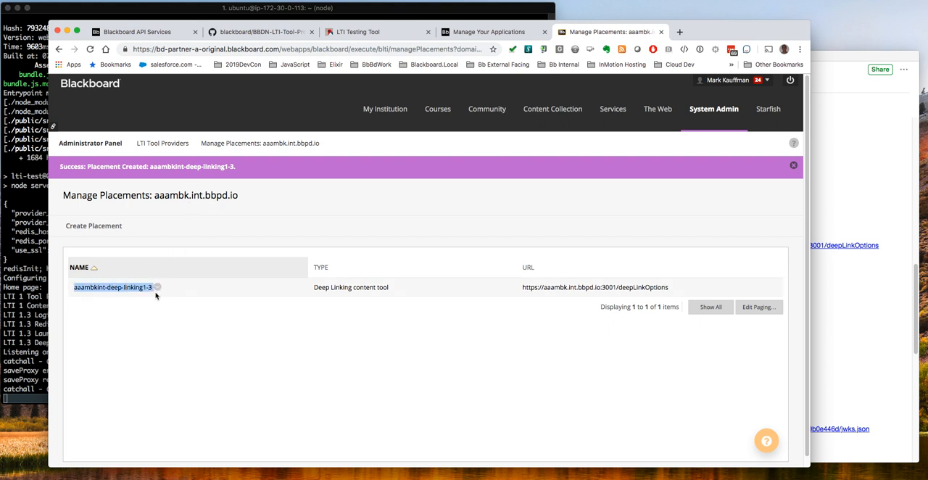
# Open the mbk-lti-only course from the list of courses
pyautogui.click(442, 114)
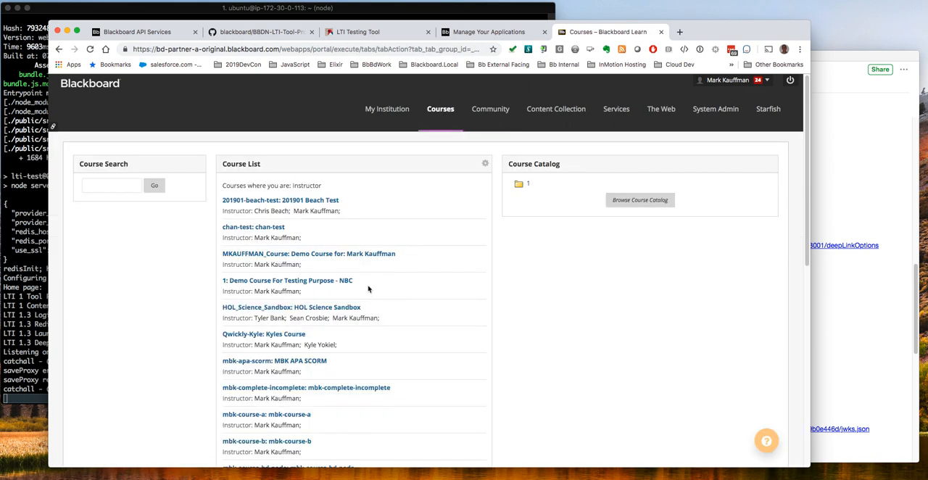
pyautogui.scroll(-2, 364, 285)
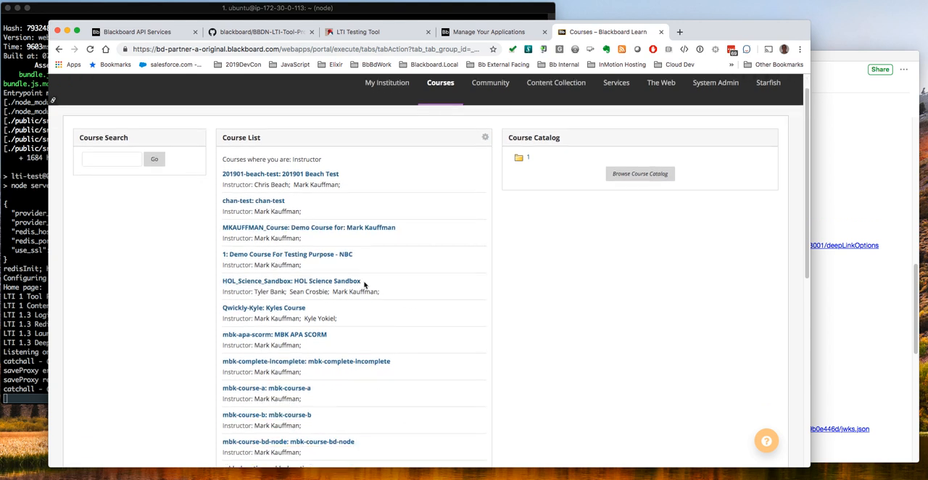
pyautogui.scroll(-2, 331, 285)
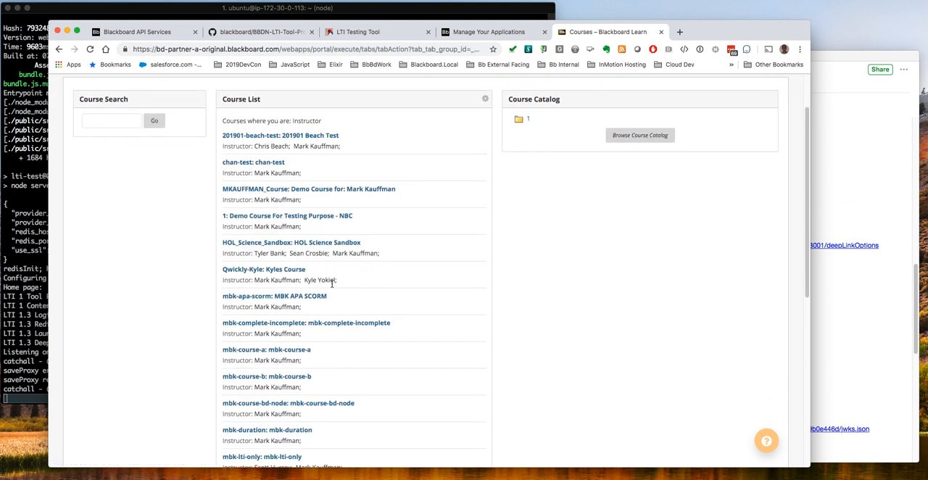
pyautogui.scroll(-1, 332, 285)
pyautogui.click(268, 440)
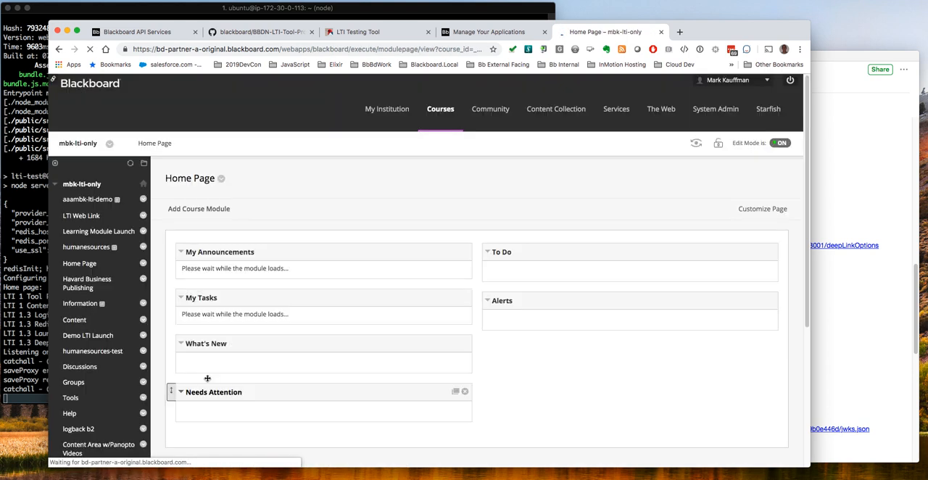
# Open the aaambk-lti-demo content area of the course
pyautogui.click(93, 200)
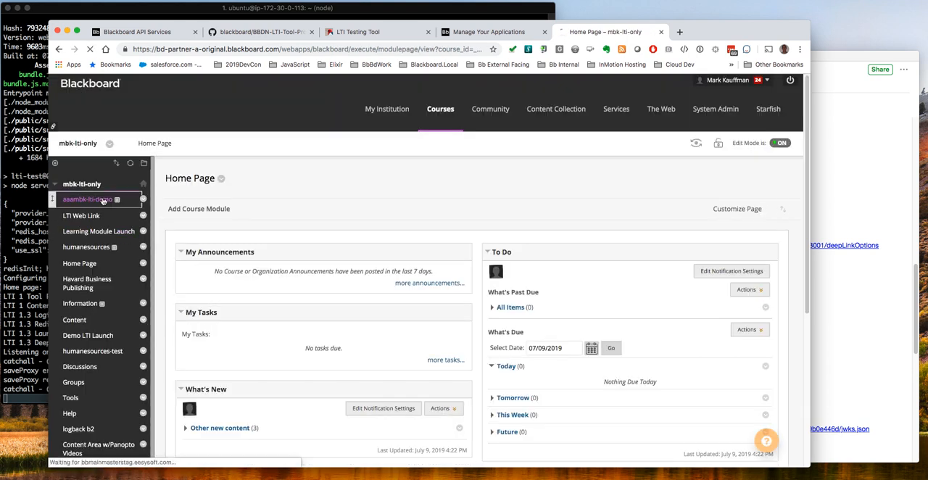
pyautogui.click(258, 209)
pyautogui.scroll(-5, 198, 272)
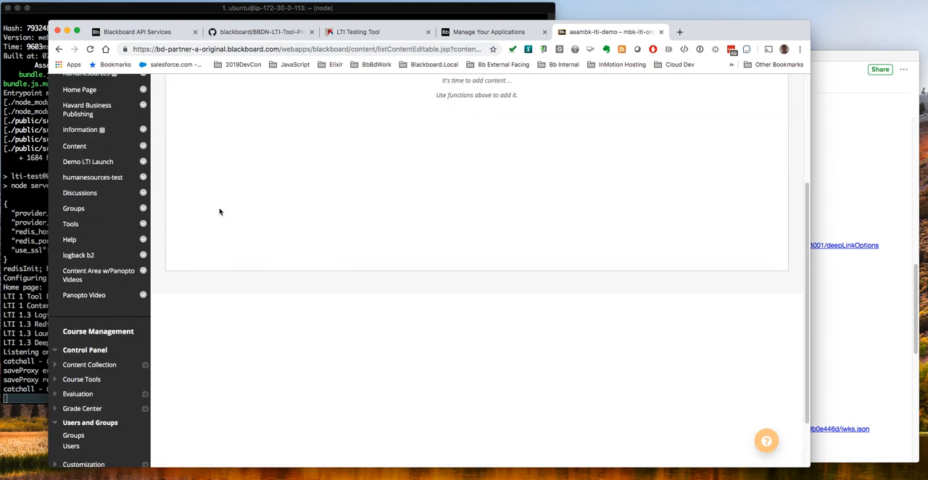
pyautogui.scroll(5, 219, 210)
# Start building a content item in aaambk-lti-demo with the aaambkint-deep-linking1-3 placement
pyautogui.click(219, 209)
pyautogui.scroll(-3, 233, 300)
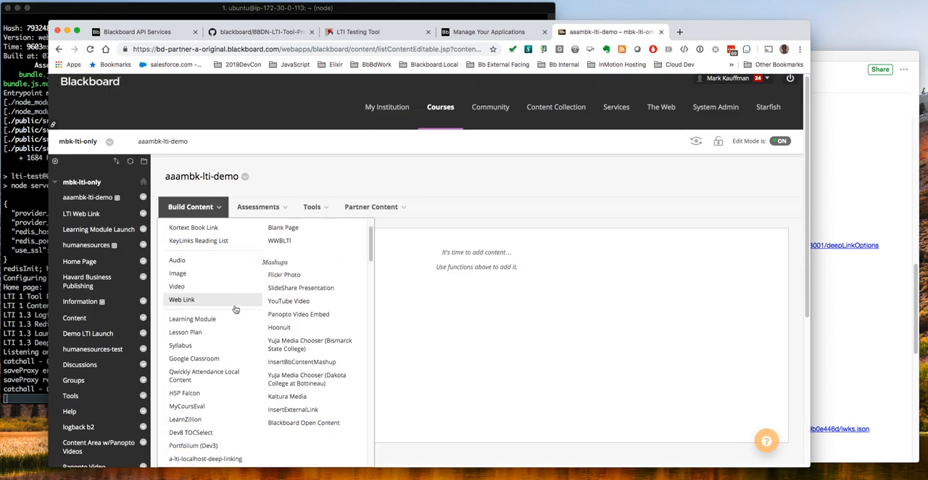
pyautogui.scroll(-1, 235, 311)
pyautogui.scroll(-5, 235, 312)
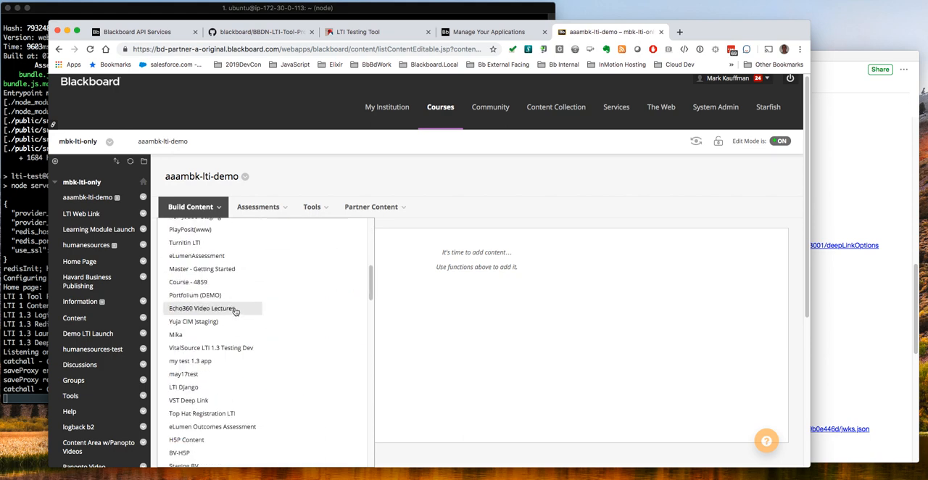
pyautogui.scroll(-8, 236, 312)
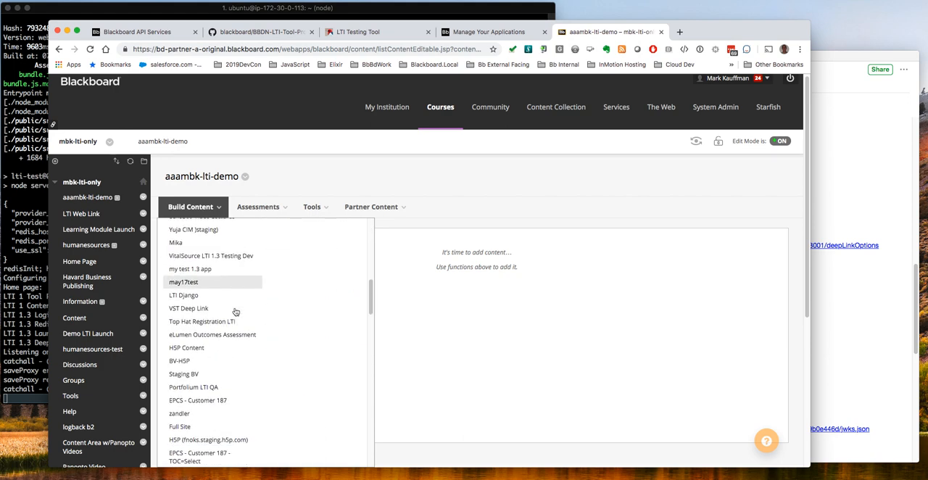
pyautogui.scroll(-2, 235, 311)
pyautogui.scroll(-10, 259, 312)
pyautogui.scroll(-7, 260, 312)
pyautogui.scroll(-8, 260, 312)
pyautogui.scroll(-12, 260, 312)
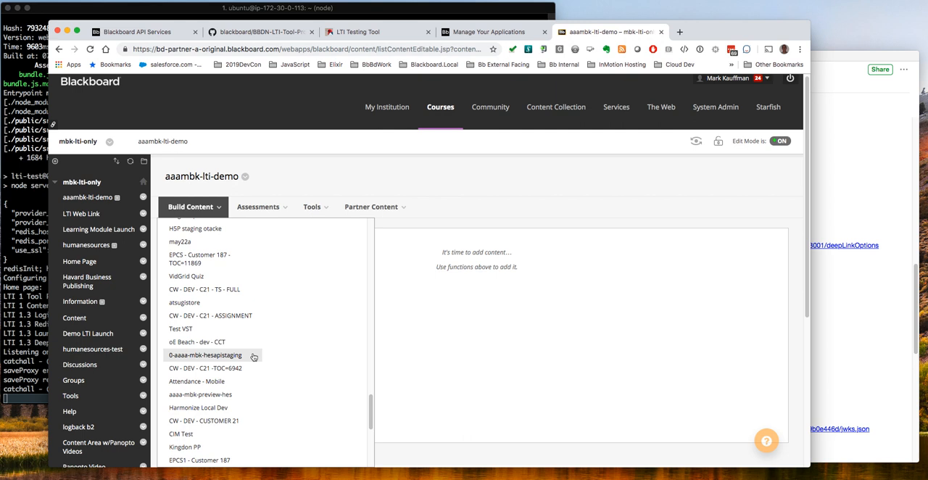
pyautogui.scroll(-3, 248, 361)
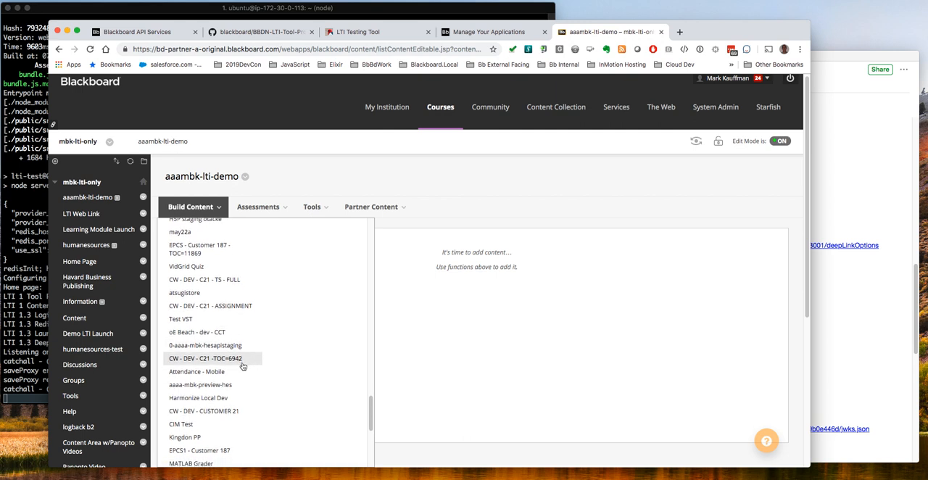
pyautogui.scroll(-10, 242, 366)
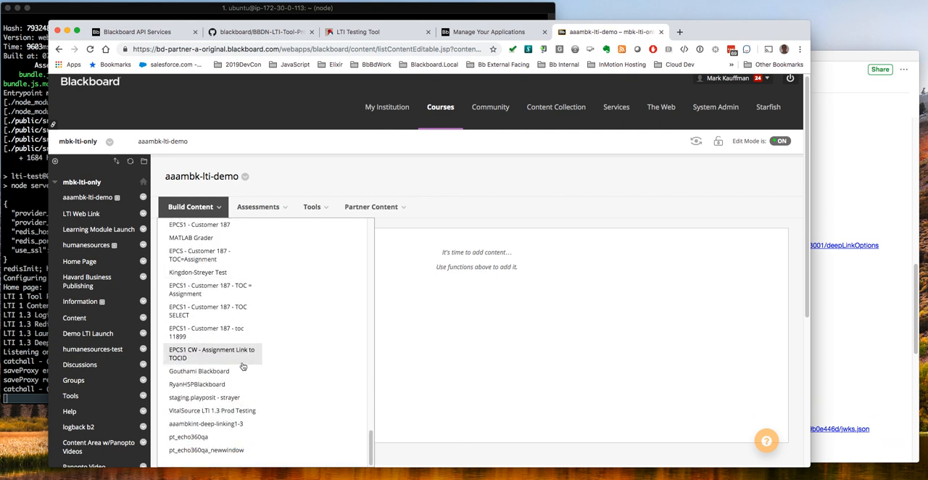
pyautogui.click(217, 424)
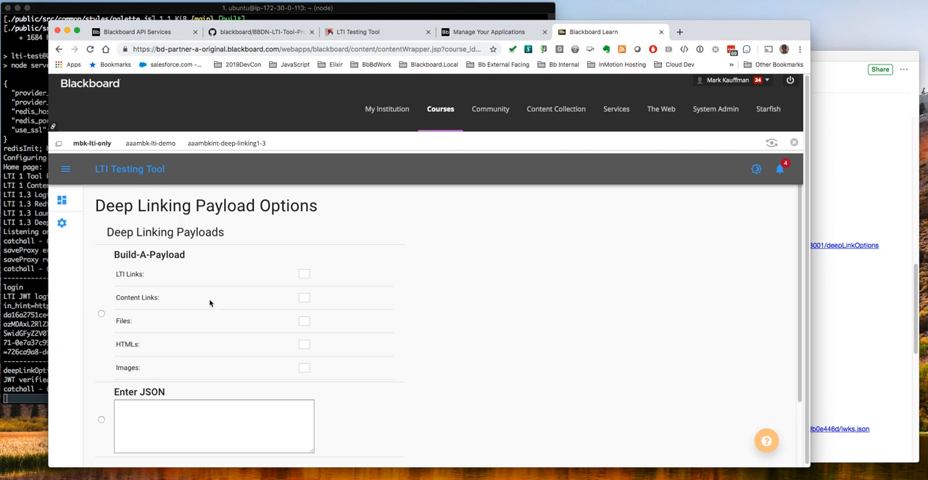
# Examine the tool server's login and deep linking log in the terminal, and review the Deep Linking Payload Options form
pyautogui.click(27, 283)
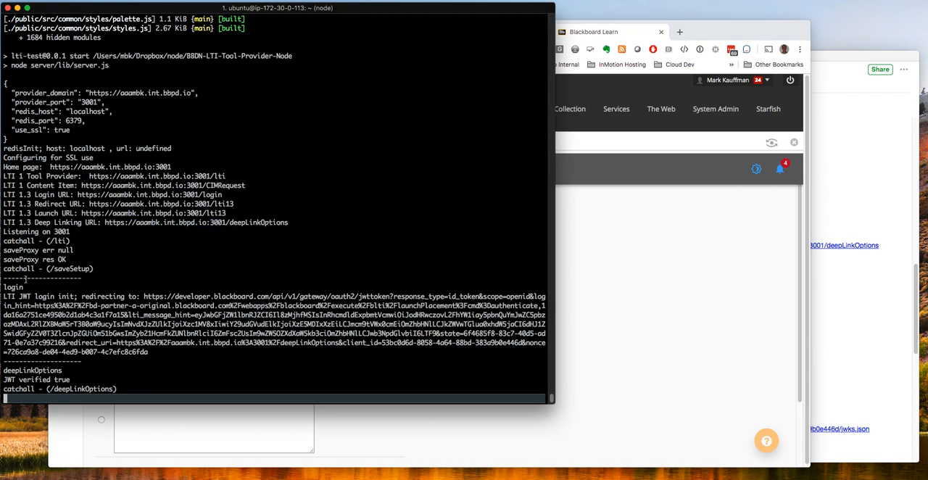
pyautogui.click(721, 316)
pyautogui.scroll(-2, 487, 328)
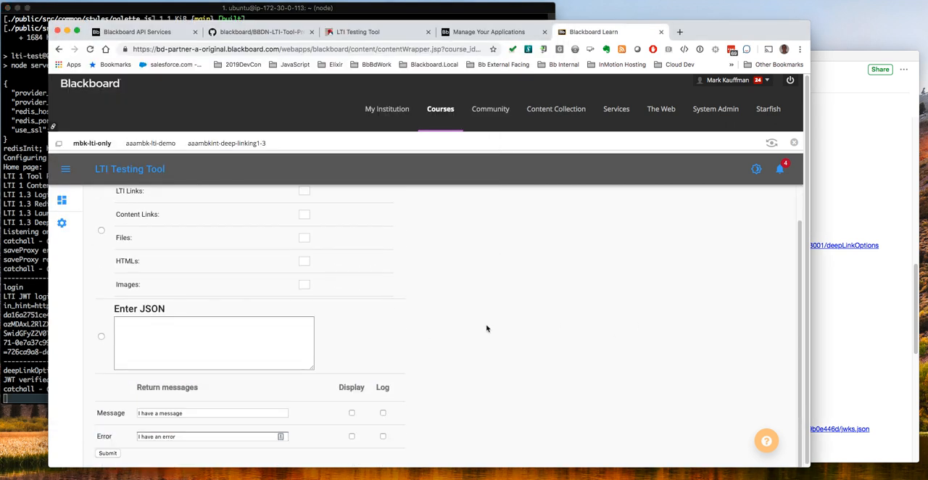
pyautogui.scroll(1, 488, 328)
pyautogui.scroll(-1, 487, 328)
pyautogui.scroll(2, 499, 281)
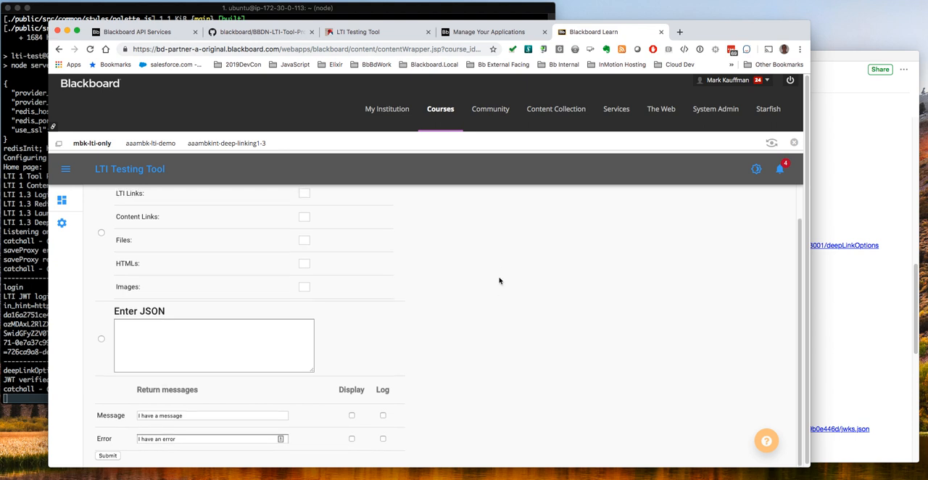
pyautogui.scroll(-2, 499, 281)
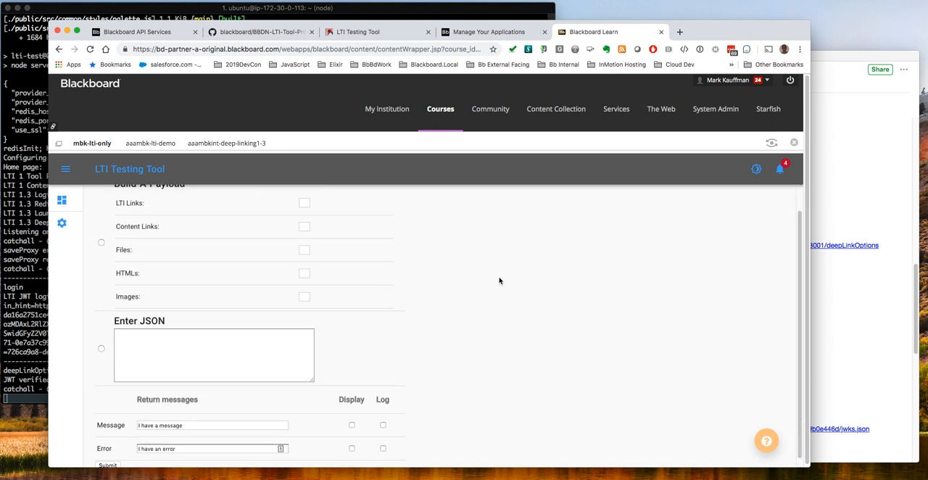
pyautogui.scroll(2, 499, 281)
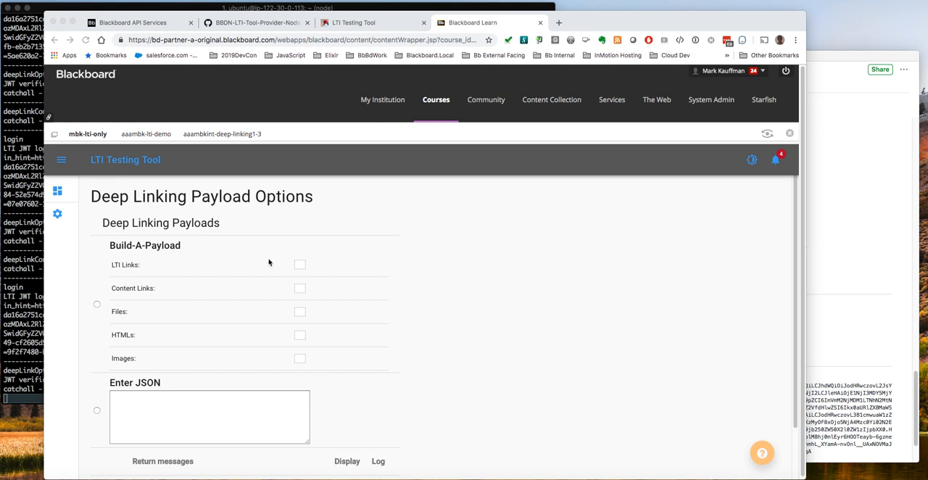
# Set LTI Links to 1, choose the Build-A-Payload option and submit the deep linking payload
pyautogui.click(299, 264)
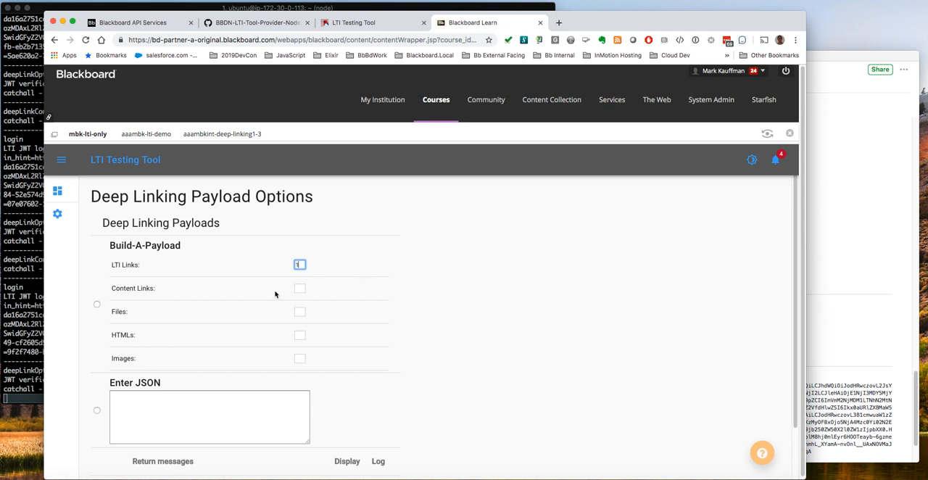
pyautogui.click(97, 305)
pyautogui.scroll(-2, 358, 280)
pyautogui.scroll(-1, 358, 280)
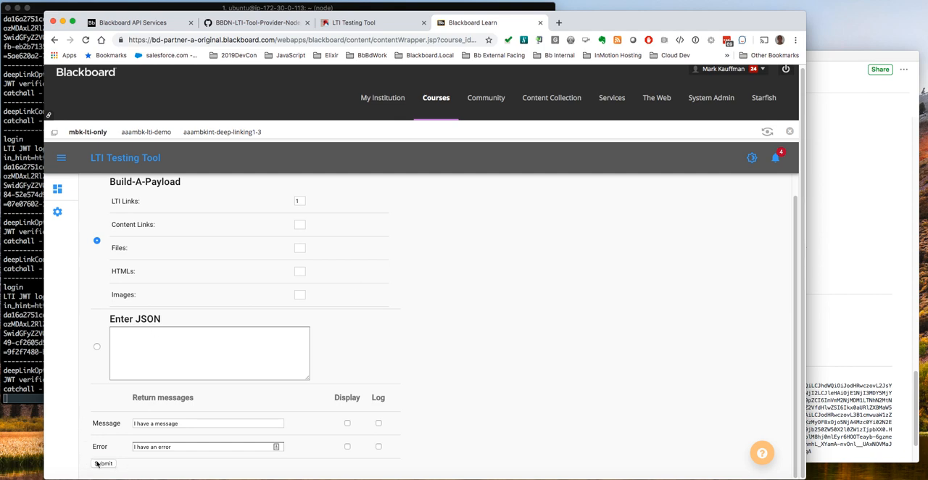
pyautogui.click(102, 464)
# Review the return JSON and the header and body of the Deep Linking Request on the launch page
pyautogui.scroll(-6, 158, 323)
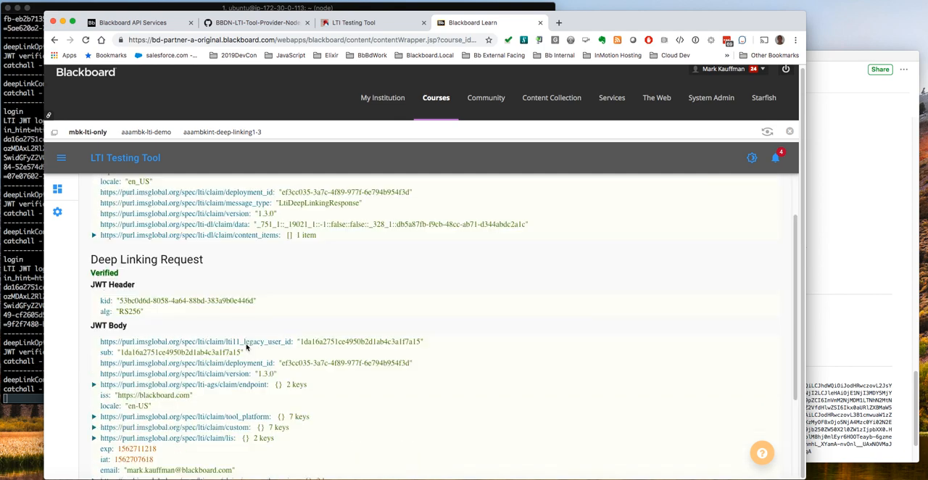
pyautogui.scroll(1, 203, 304)
pyautogui.scroll(-1, 127, 248)
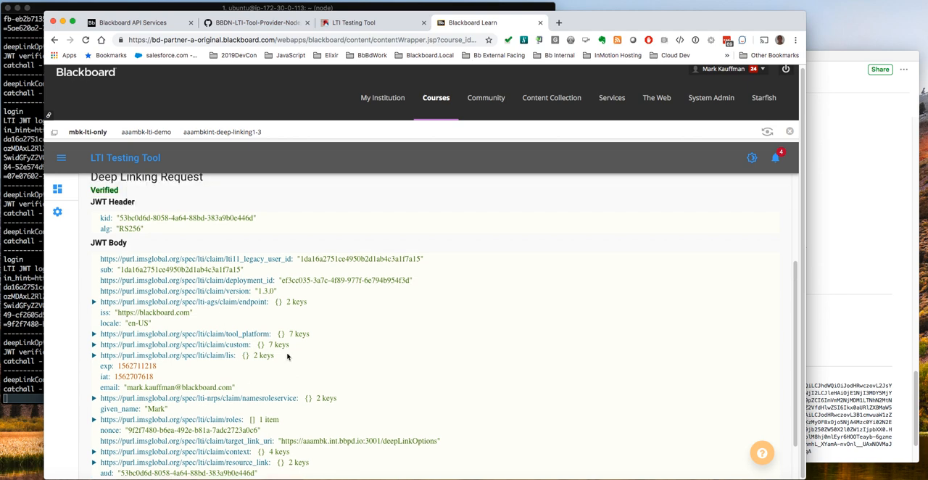
pyautogui.scroll(-2, 286, 355)
pyautogui.scroll(8, 288, 357)
pyautogui.scroll(-2, 288, 358)
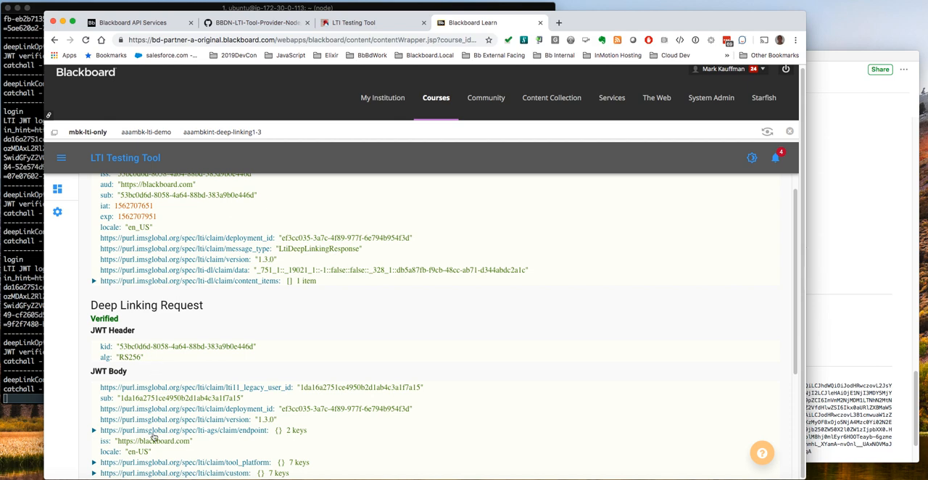
pyautogui.scroll(-1, 167, 408)
pyautogui.scroll(-5, 167, 408)
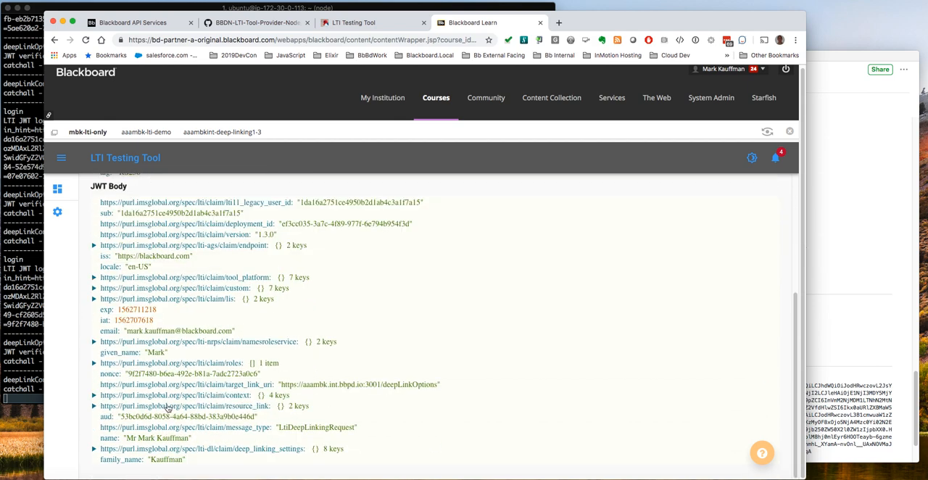
pyautogui.scroll(8, 168, 409)
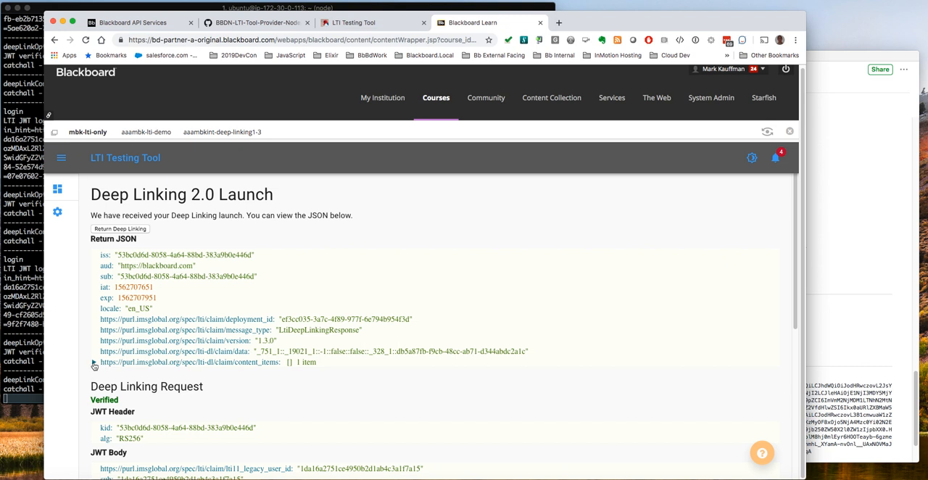
# Expand content_items and its first item in the return JSON and inspect the LTI link's properties
pyautogui.click(94, 361)
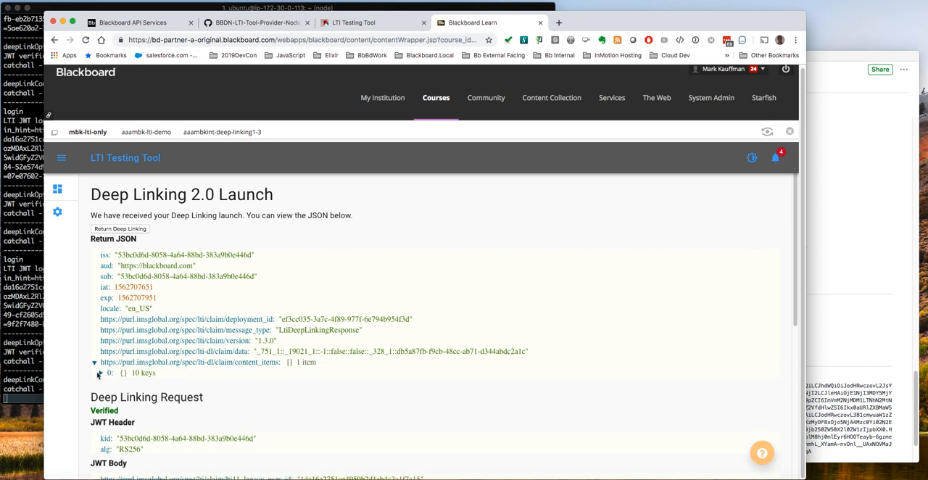
pyautogui.click(98, 374)
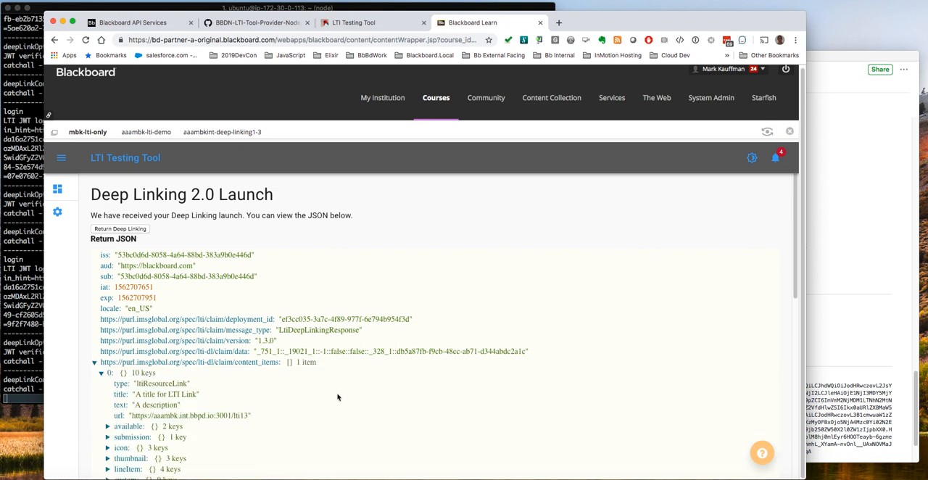
pyautogui.scroll(-5, 346, 395)
pyautogui.scroll(1, 345, 395)
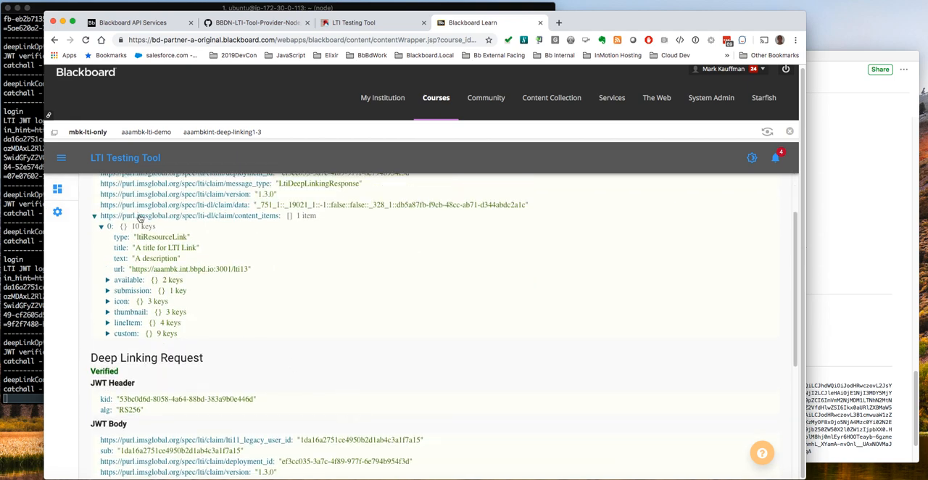
# Return the deep linking response to Blackboard Learn to add the LTI link to the aaambk-lti-demo content area
pyautogui.scroll(5, 212, 311)
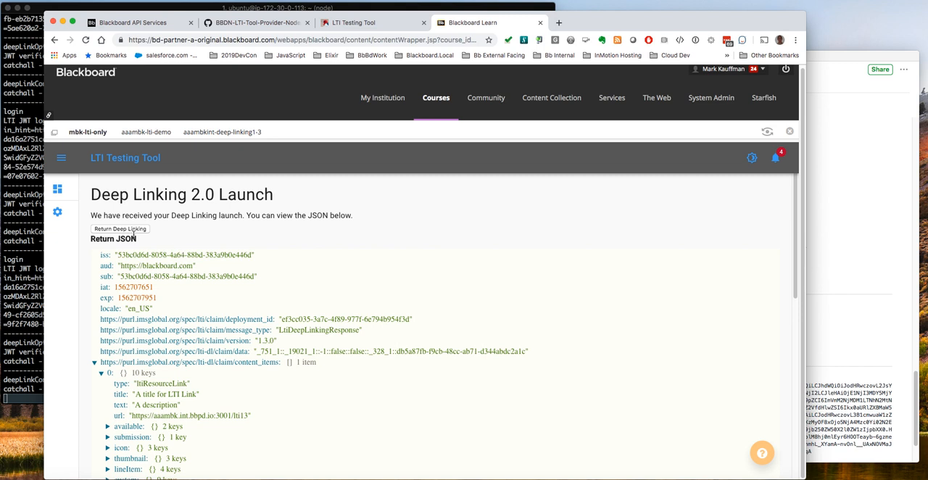
pyautogui.click(120, 229)
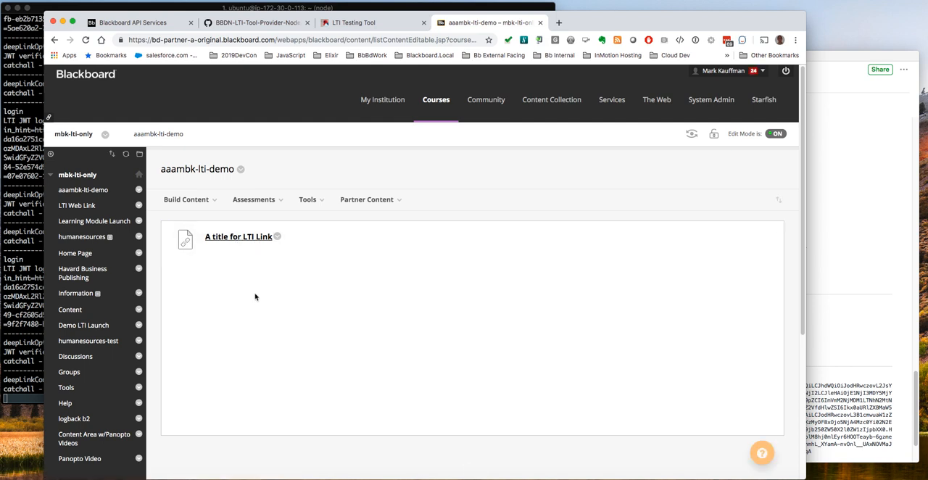
# Launch "A title for LTI Link" from the content area and check the tool server's launch log in the terminal
pyautogui.click(238, 238)
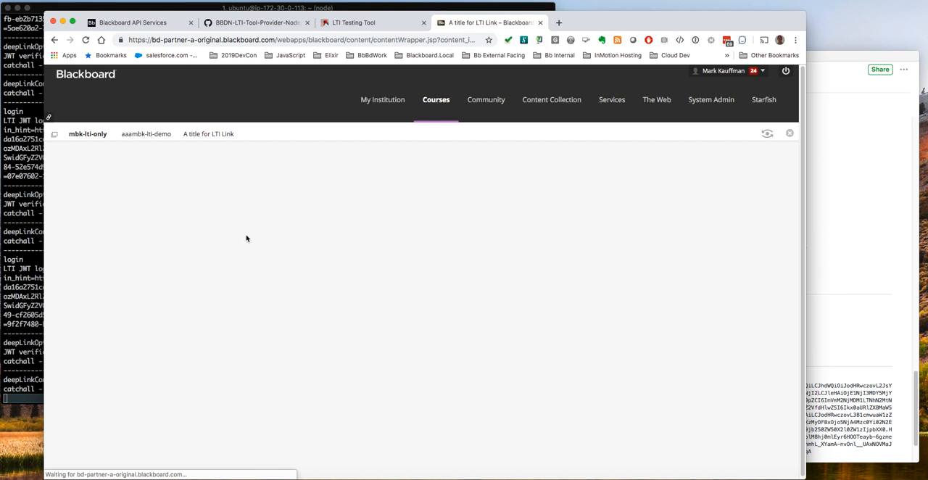
pyautogui.click(17, 259)
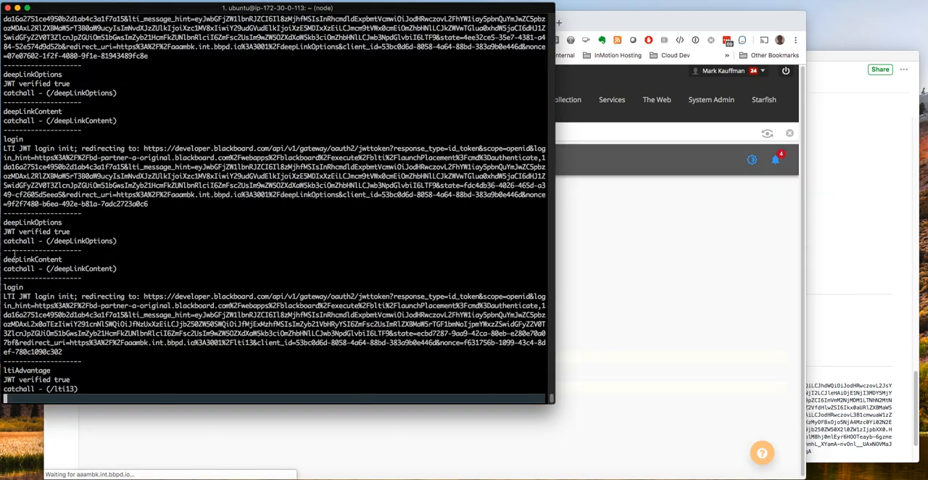
pyautogui.click(586, 283)
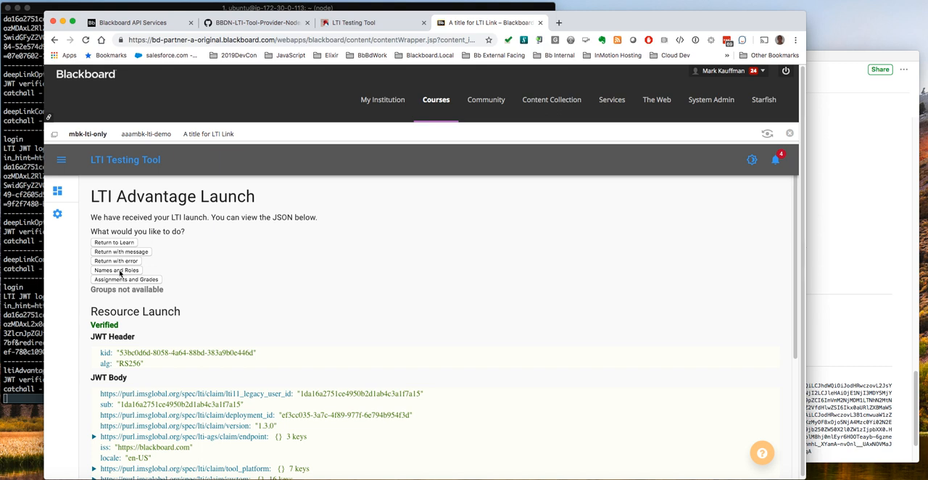
# Request the Names and Roles response and expand every entry under members to review the course members' details
pyautogui.click(117, 270)
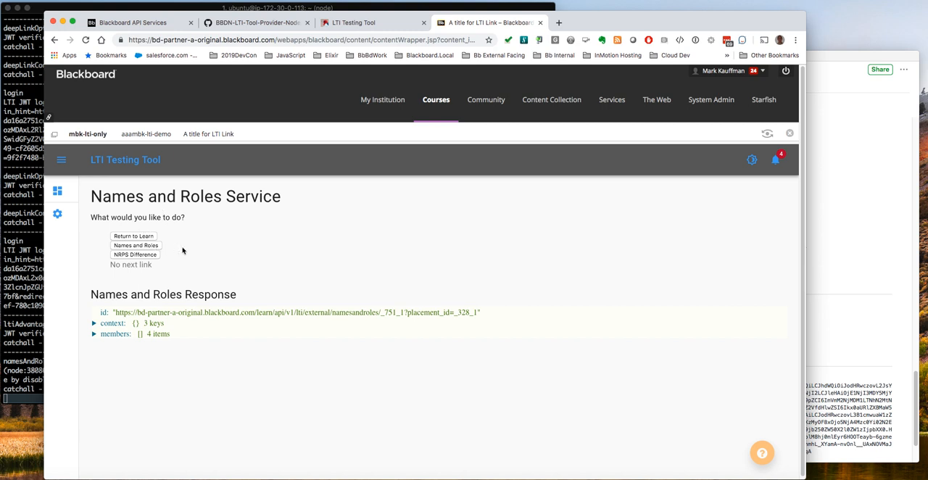
pyautogui.click(141, 247)
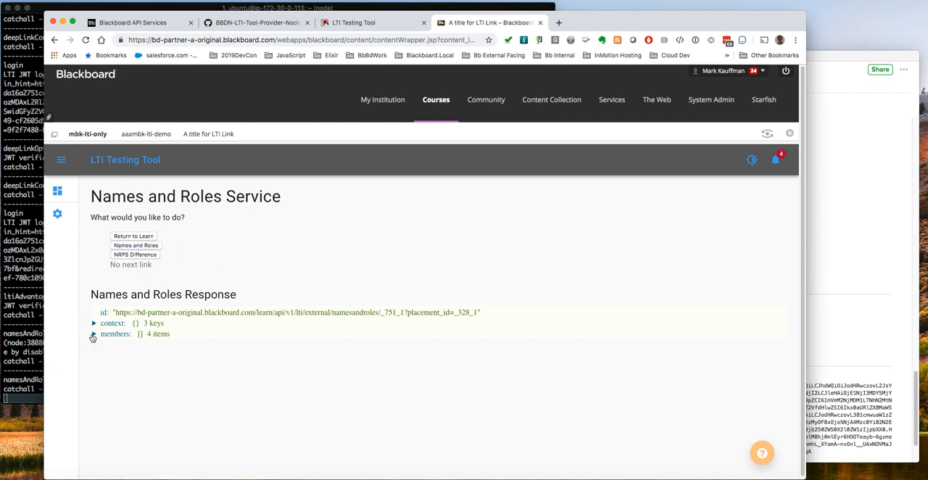
pyautogui.click(94, 334)
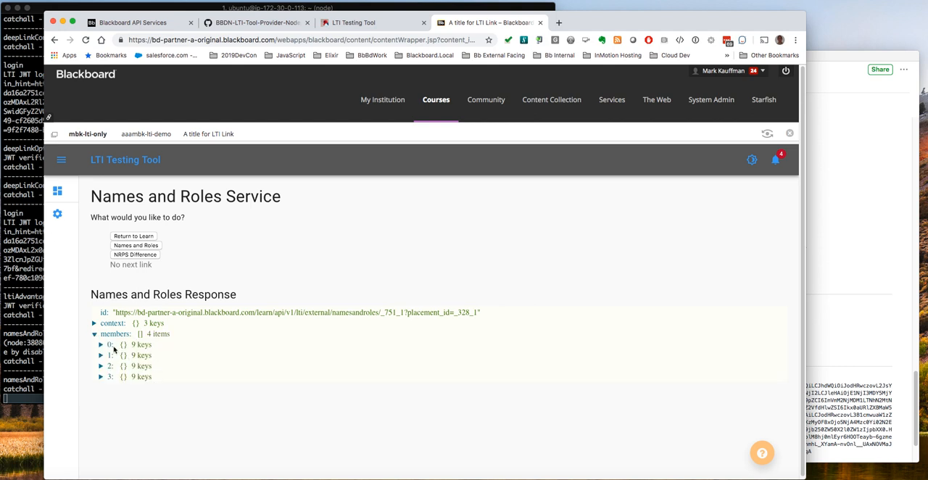
pyautogui.click(102, 345)
pyautogui.scroll(-1, 186, 374)
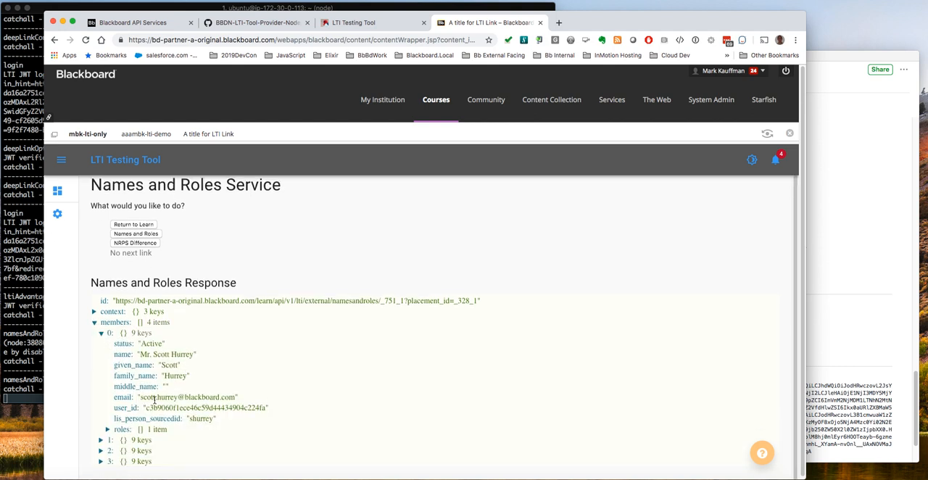
pyautogui.click(99, 441)
pyautogui.scroll(-3, 105, 445)
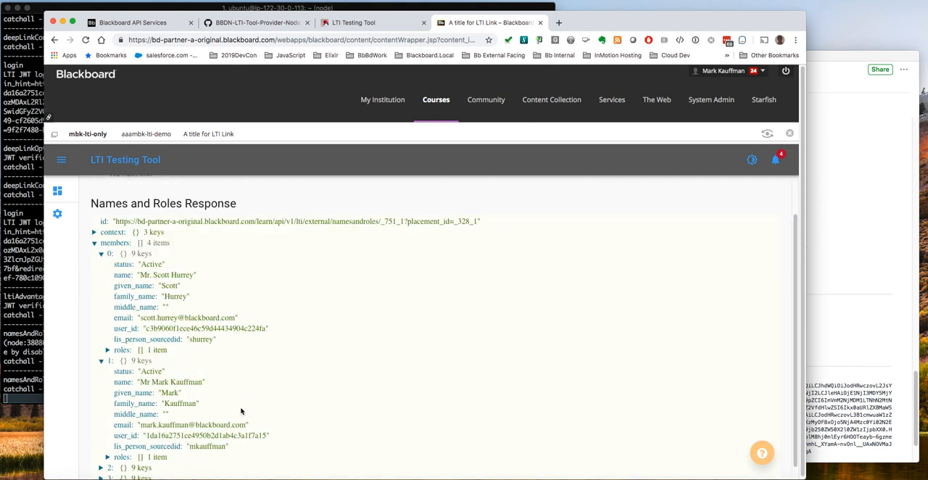
pyautogui.click(102, 451)
pyautogui.scroll(-3, 202, 428)
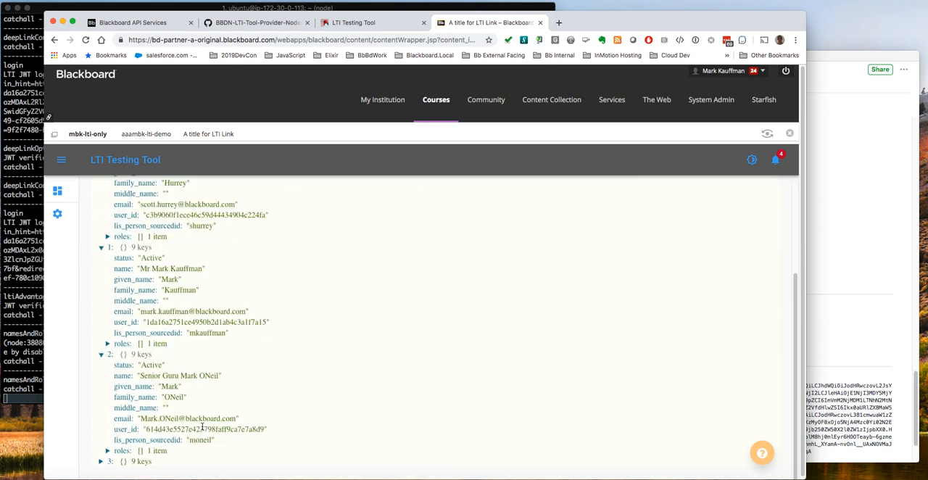
pyautogui.click(101, 461)
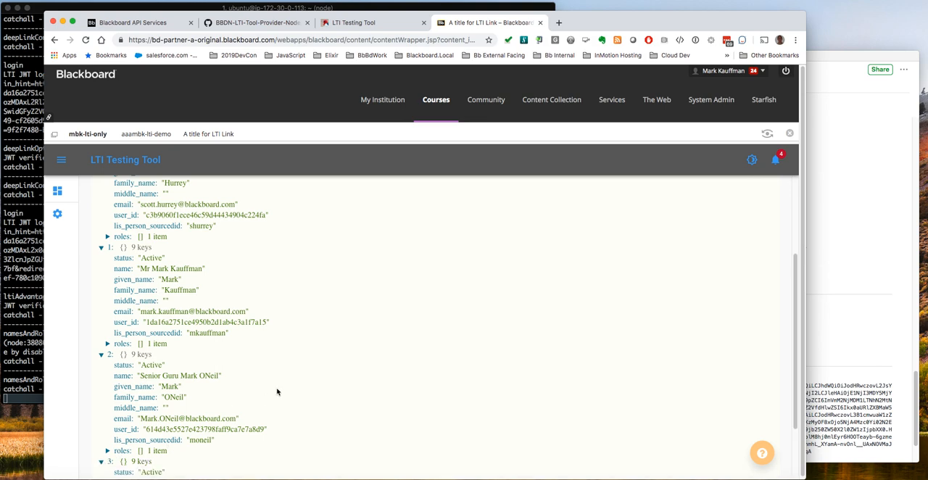
pyautogui.scroll(-3, 288, 381)
pyautogui.scroll(3, 288, 380)
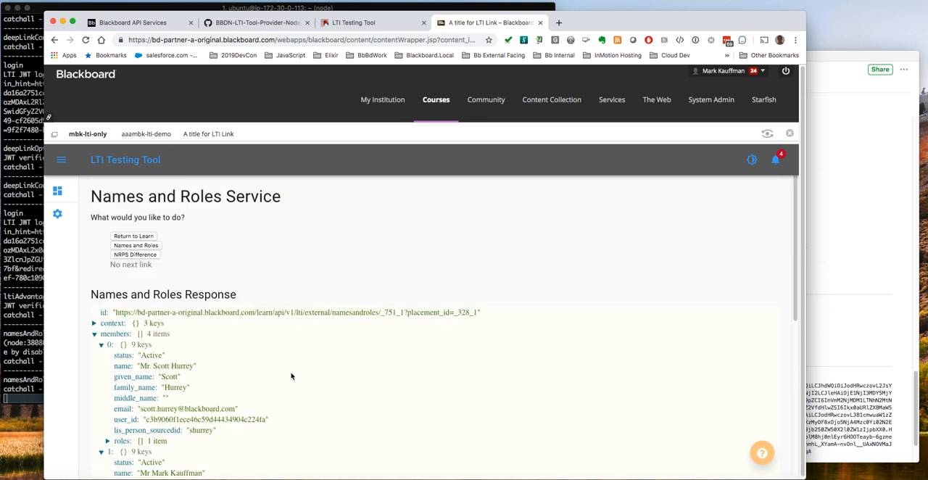
# Return to Learn from the tool, reload the LTI link's launch page and go back to the aaambk-lti-demo content area
pyautogui.click(141, 238)
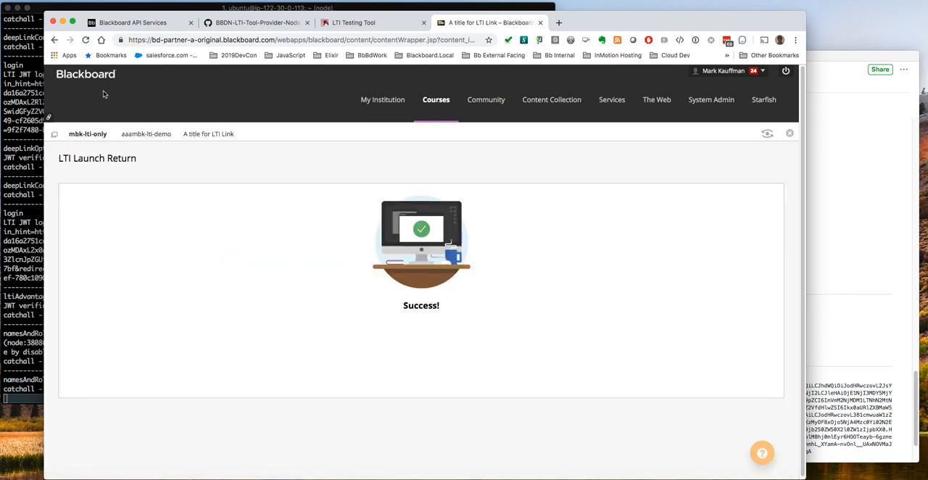
pyautogui.click(86, 41)
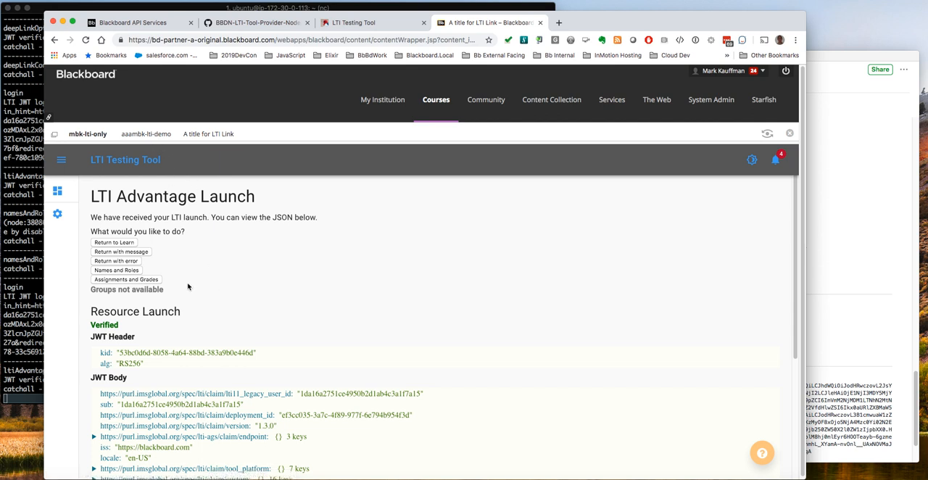
pyautogui.click(148, 135)
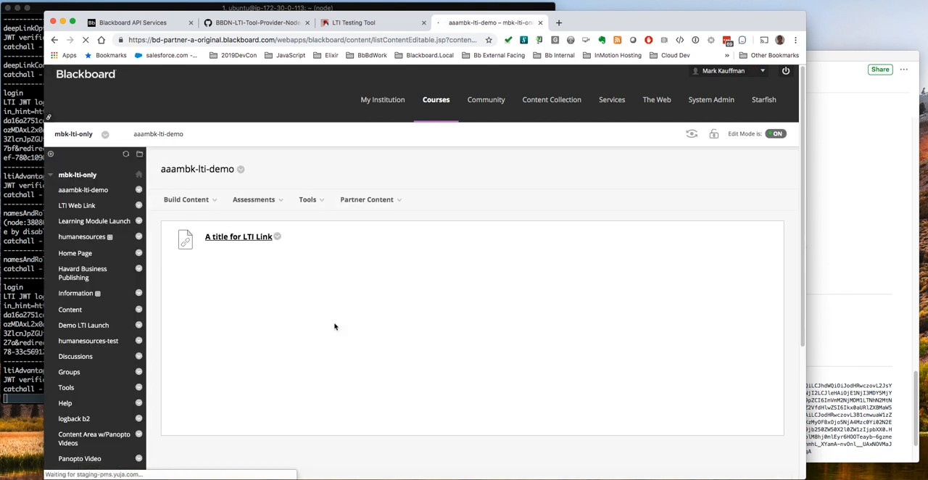